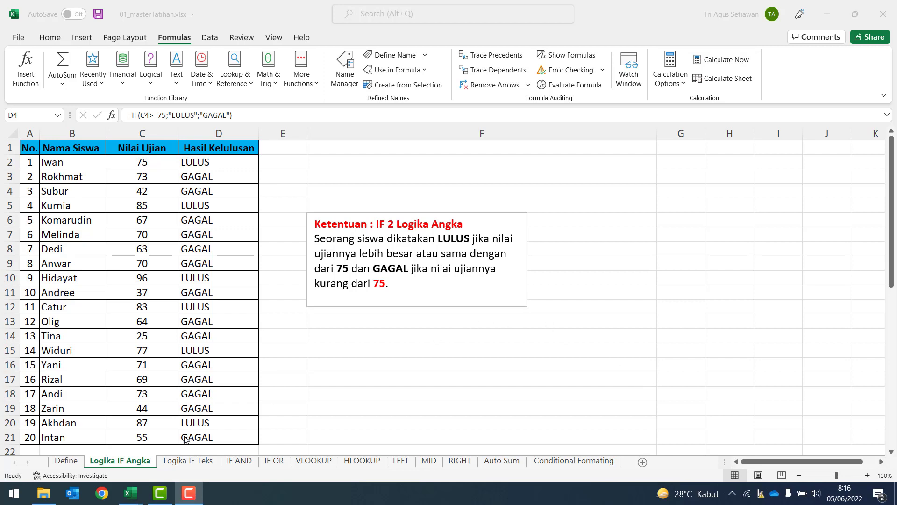
Clear the existing Hasil Kelulusan results in D2:D21 on the Logika IF Angka sheet
{"action": "left_click", "coordinate": [134, 461]}
{"action": "left_click", "coordinate": [141, 197]}
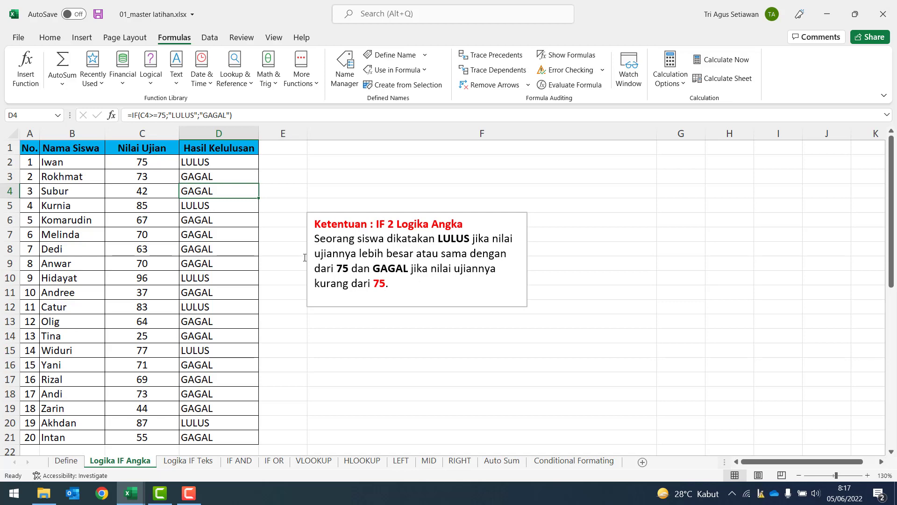
{"action": "left_click", "coordinate": [224, 166]}
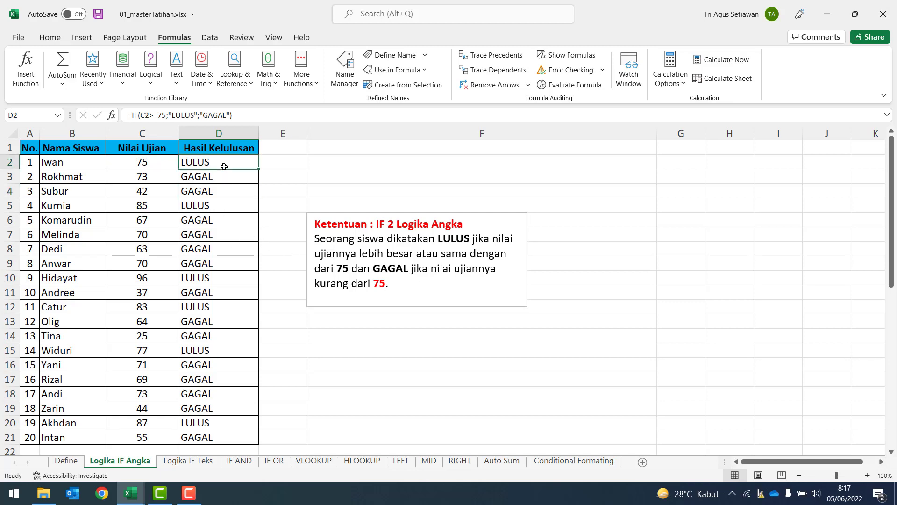
{"action": "scroll", "coordinate": [223, 167], "scroll_direction": "down", "scroll_amount": 1}
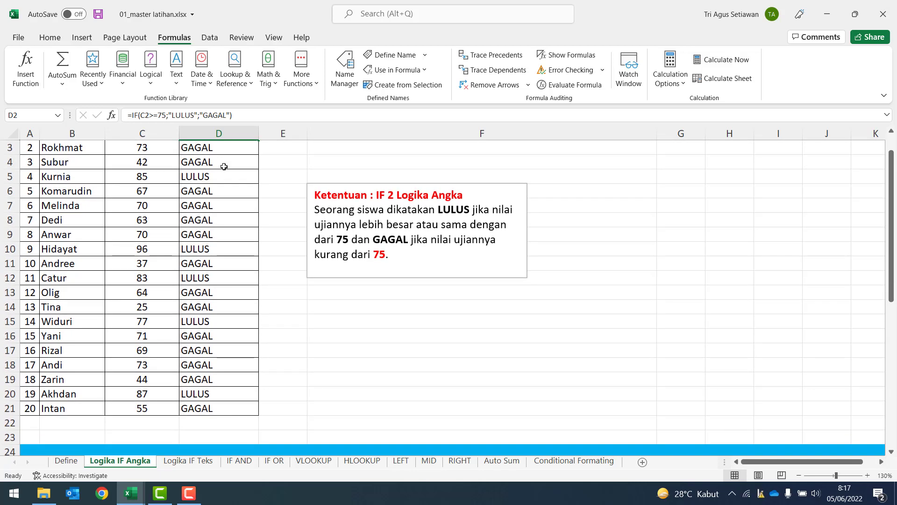
{"action": "key", "text": "ctrl+shift+Down"}
{"action": "key", "text": "Delete"}
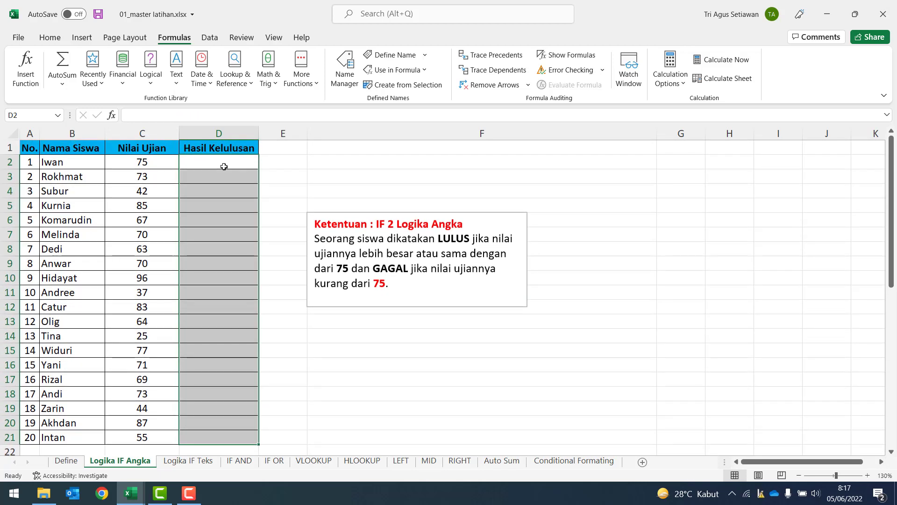
Begin an IF formula in D2 whose logical test is C2>=75, ending with a semicolon separator
{"action": "left_click", "coordinate": [224, 166]}
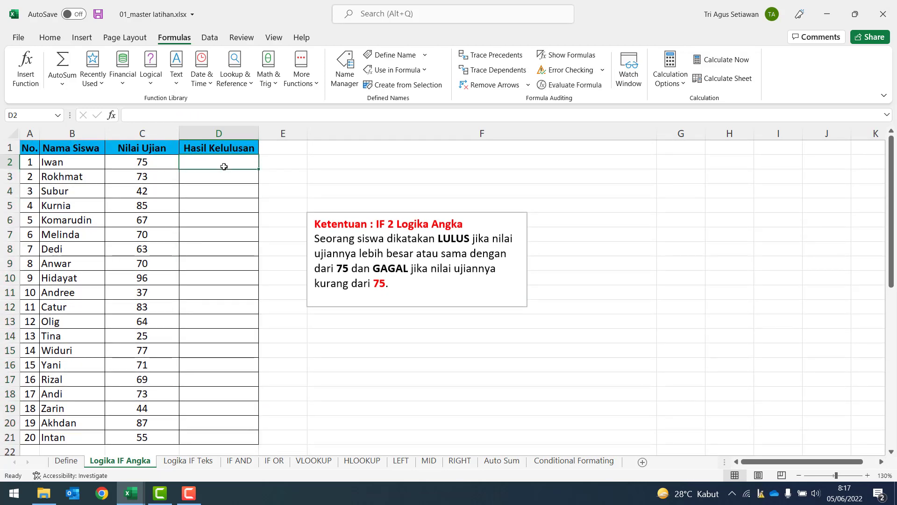
{"action": "type", "text": "="}
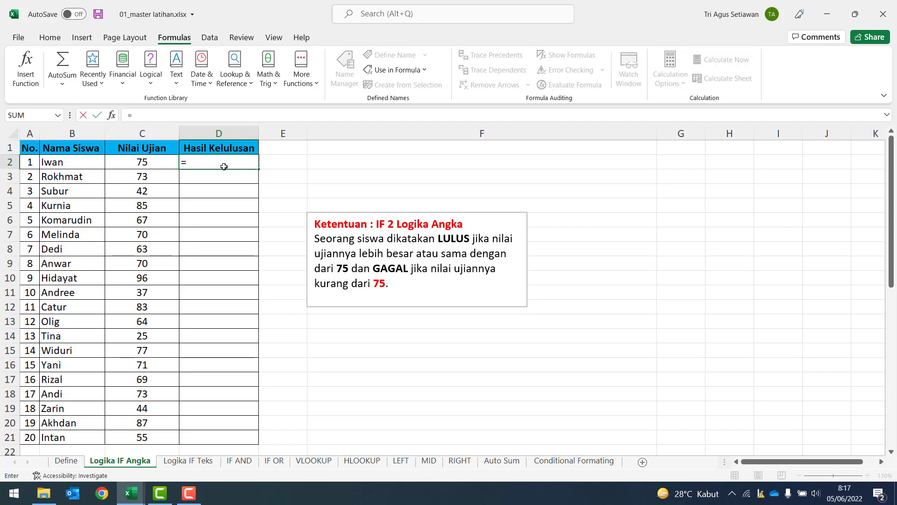
{"action": "type", "text": "IF"}
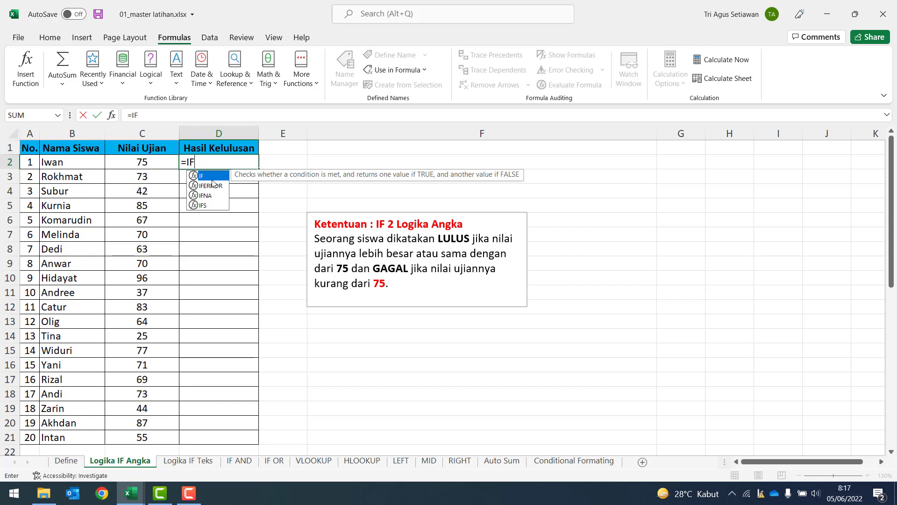
{"action": "key", "text": "Tab"}
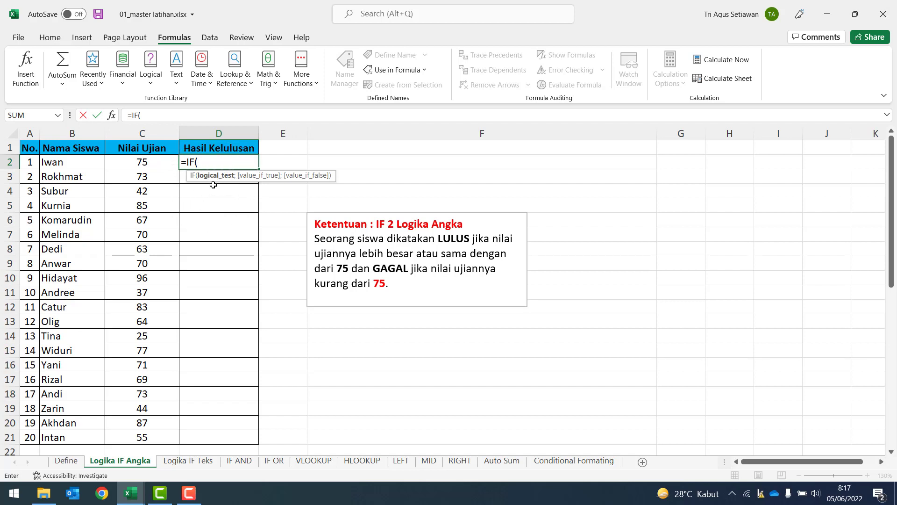
{"action": "left_click", "coordinate": [155, 165]}
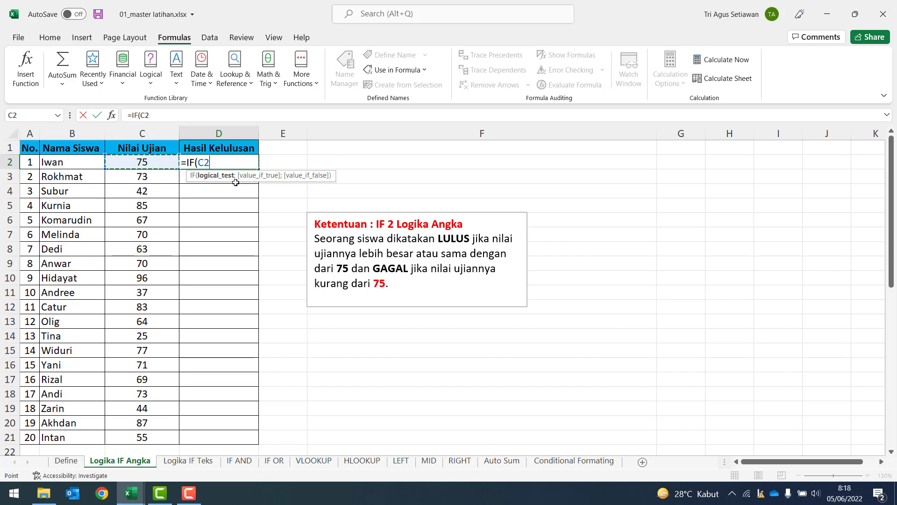
{"action": "type", "text": ","}
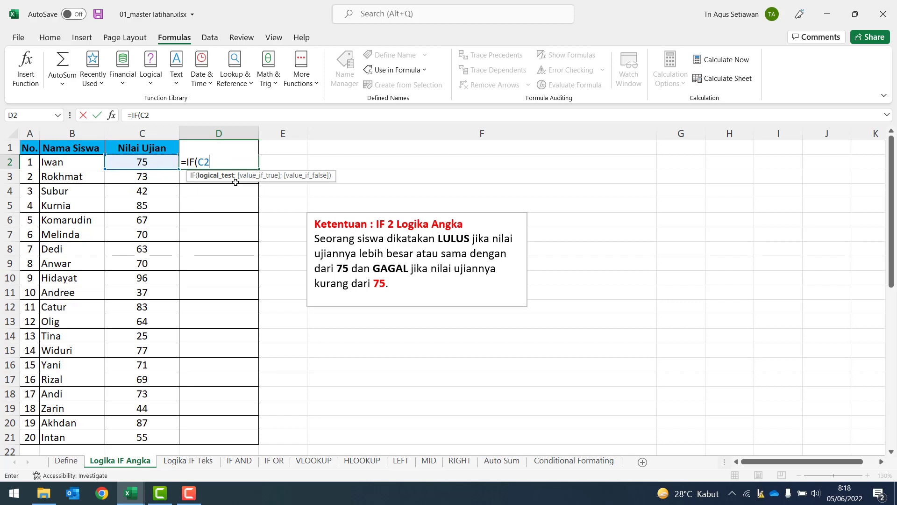
{"action": "type", "text": ";"}
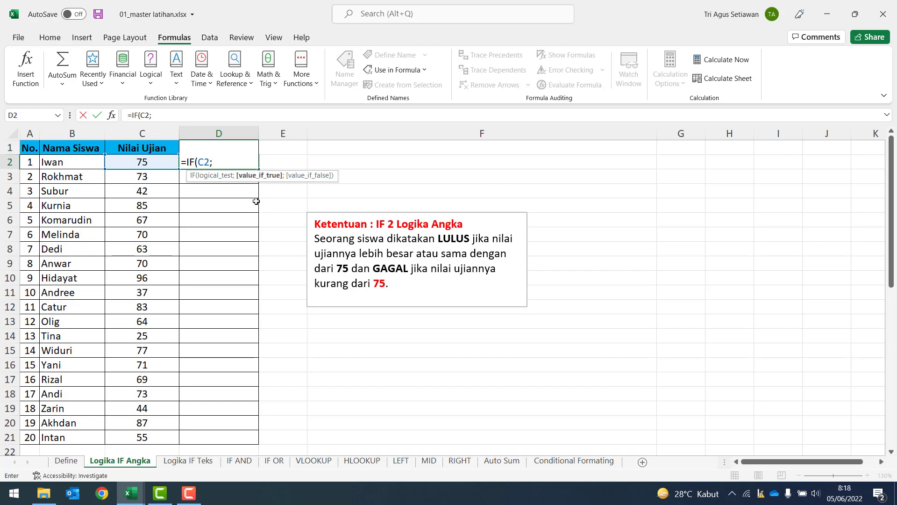
{"action": "key", "text": "Left"}
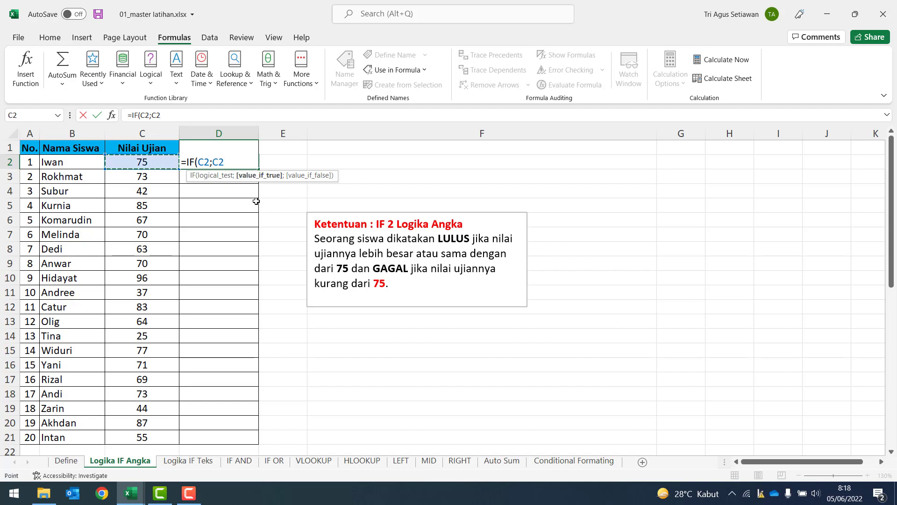
{"action": "key", "text": "BackSpace"}
{"action": "key", "text": "BackSpace"}
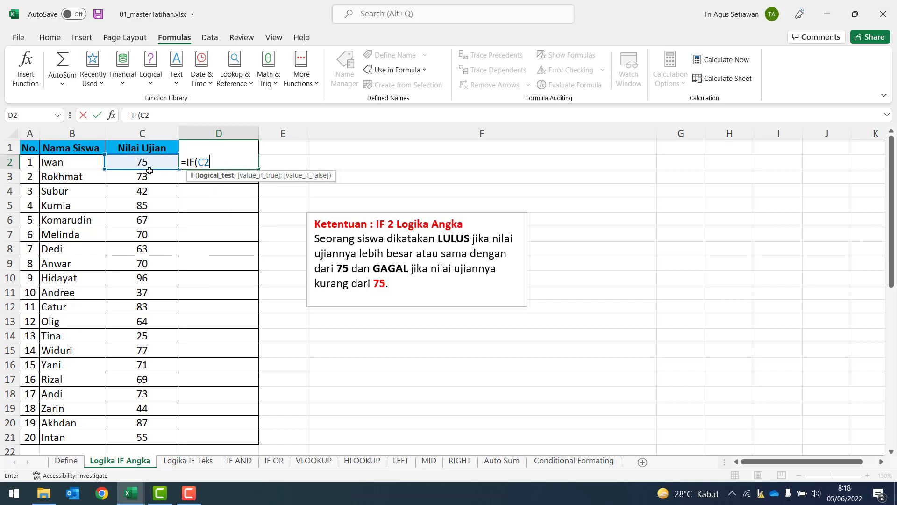
{"action": "type", "text": ">="}
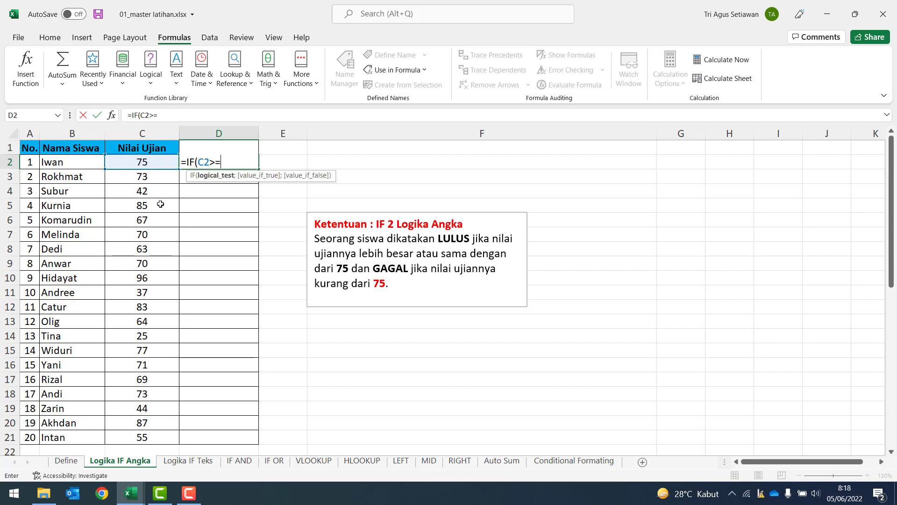
{"action": "type", "text": "75;"}
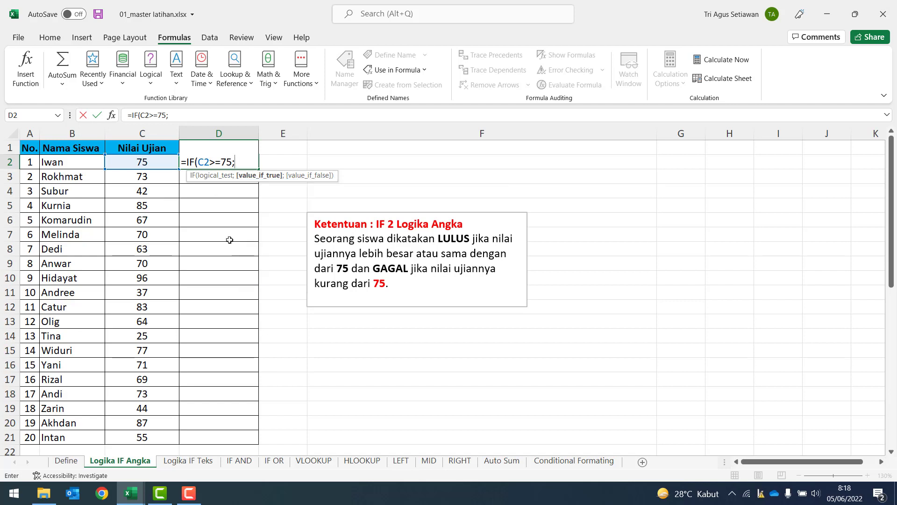
Complete the D2 formula with "LULUS" as the true value and "GAGAL" as the false value
{"action": "type", "text": "\"lULUS\""}
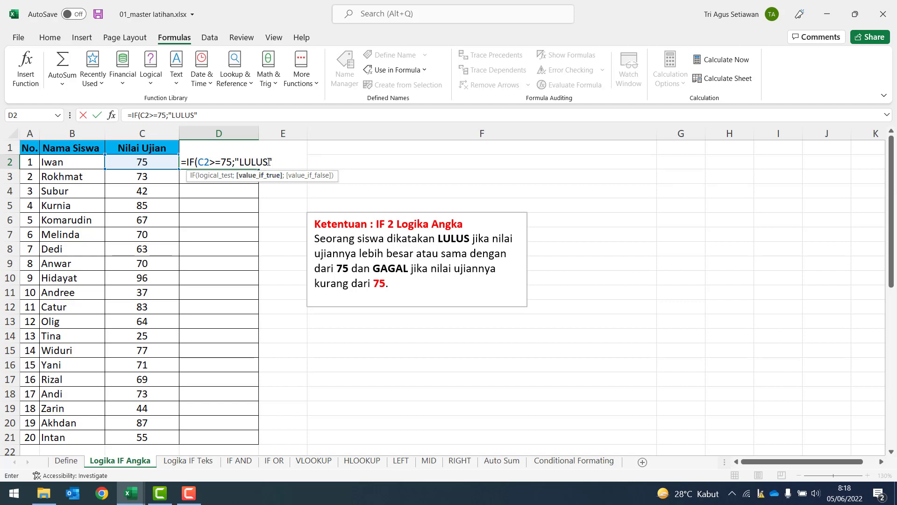
{"action": "left_click_drag", "start_coordinate": [268, 162], "coordinate": [238, 162]}
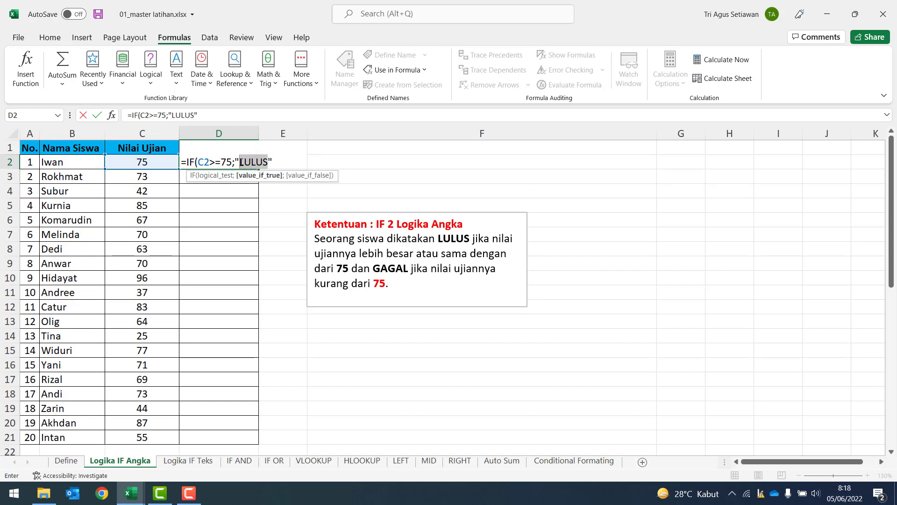
{"action": "left_click", "coordinate": [279, 157]}
{"action": "type", "text": ","}
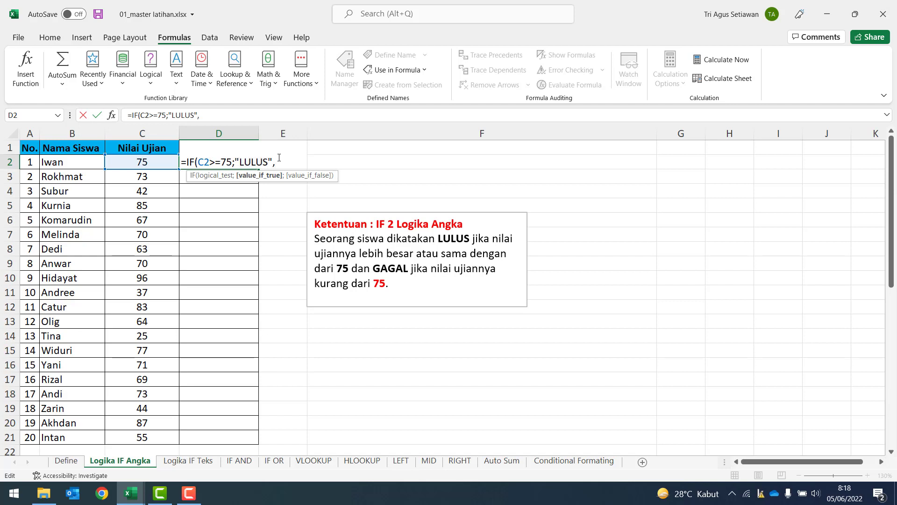
{"action": "type", "text": "\"\""}
{"action": "key", "text": "BackSpace"}
{"action": "type", "text": ";\""}
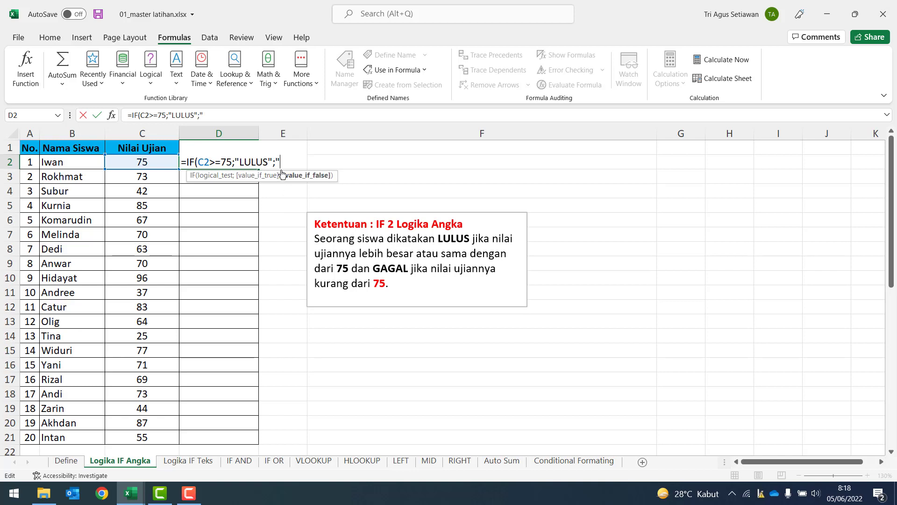
{"action": "type", "text": "GAGAL\""}
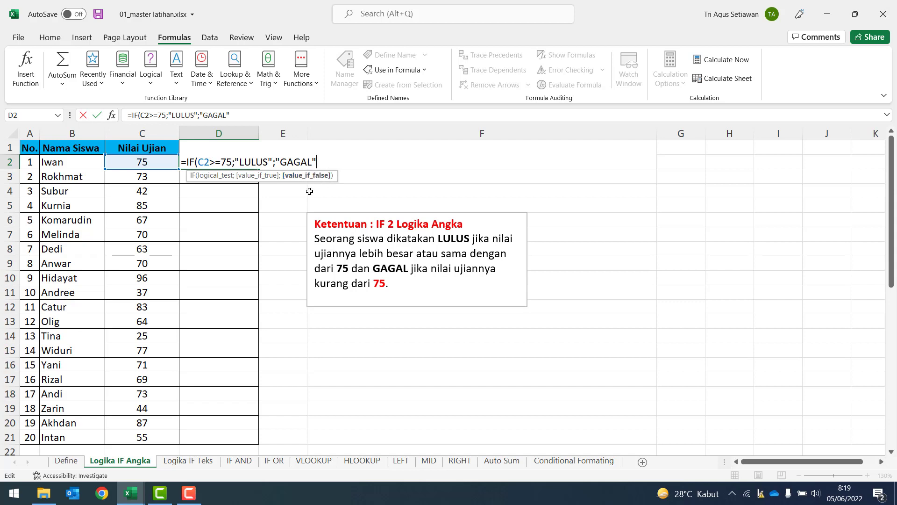
{"action": "type", "text": ")"}
{"action": "key", "text": "Return"}
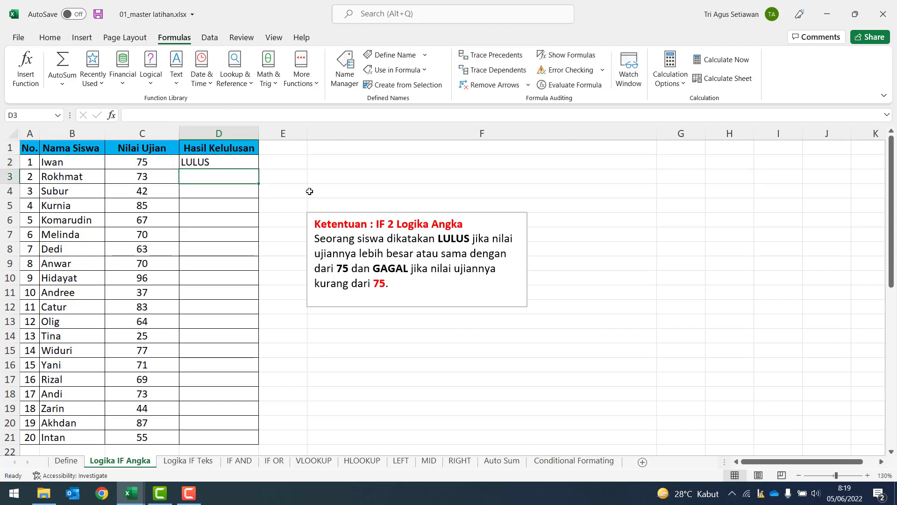
Check the D2 formula against the rule note by setting the exam score in C2 to 76
{"action": "left_click", "coordinate": [203, 164]}
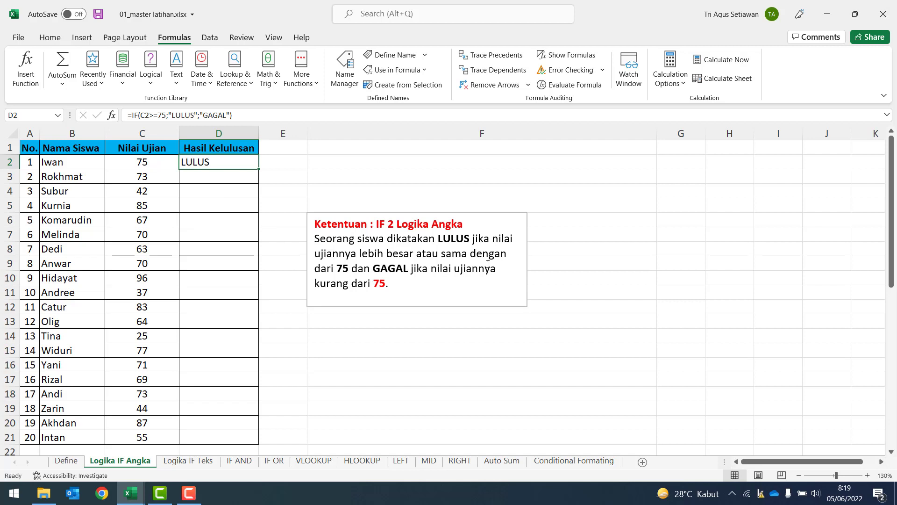
{"action": "left_click_drag", "start_coordinate": [427, 256], "coordinate": [508, 256]}
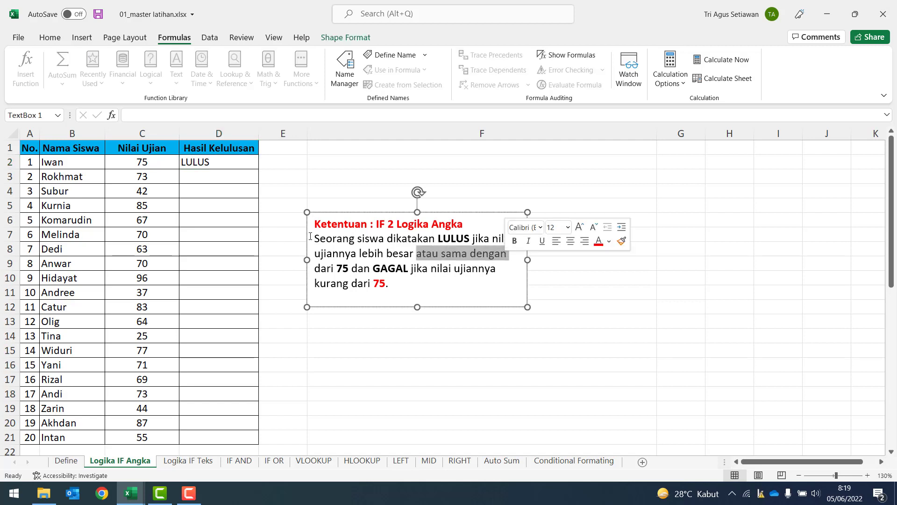
{"action": "left_click", "coordinate": [189, 219]}
{"action": "left_click", "coordinate": [154, 162]}
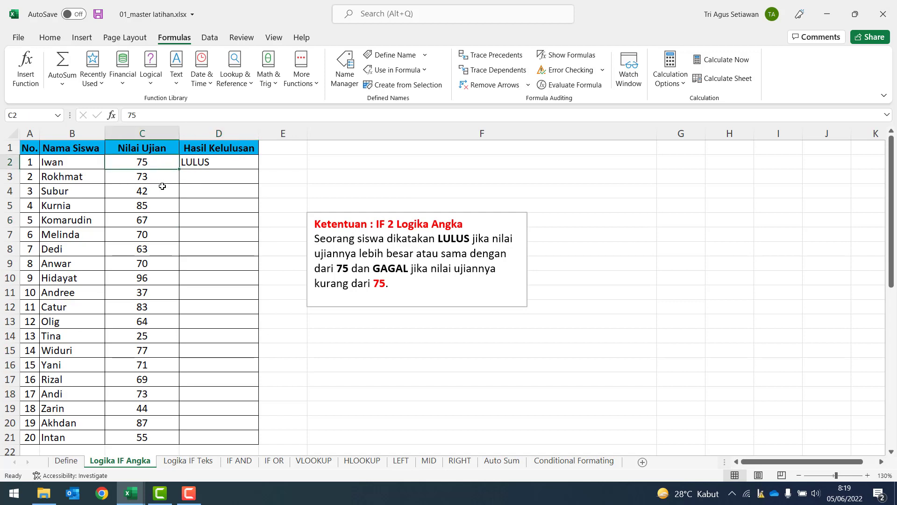
{"action": "type", "text": "76"}
{"action": "key", "text": "Return"}
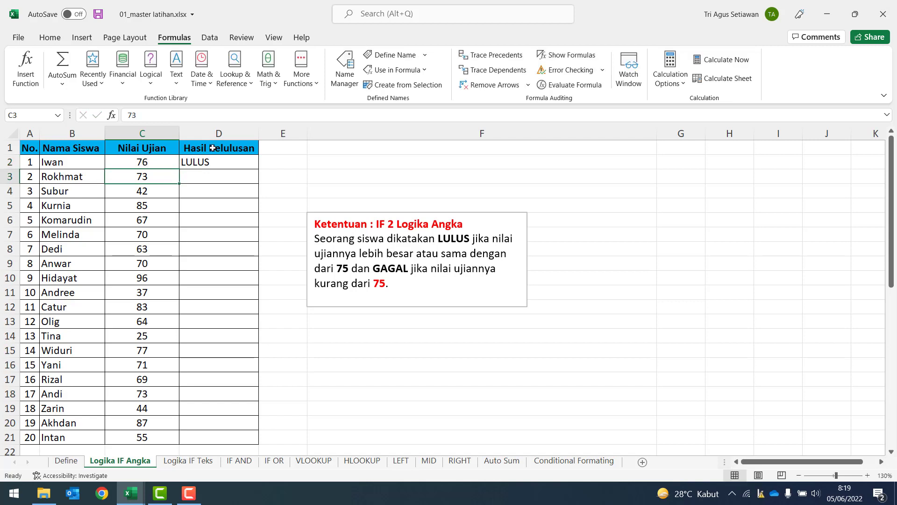
Test the D2 formula with a score of 74 in C2, and set the score back to 75
{"action": "left_click", "coordinate": [206, 165]}
{"action": "left_click", "coordinate": [159, 164]}
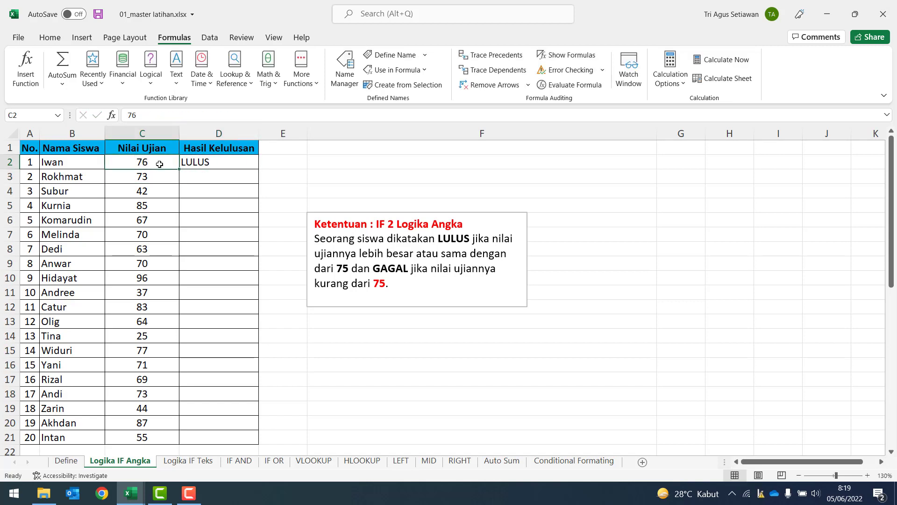
{"action": "type", "text": "74"}
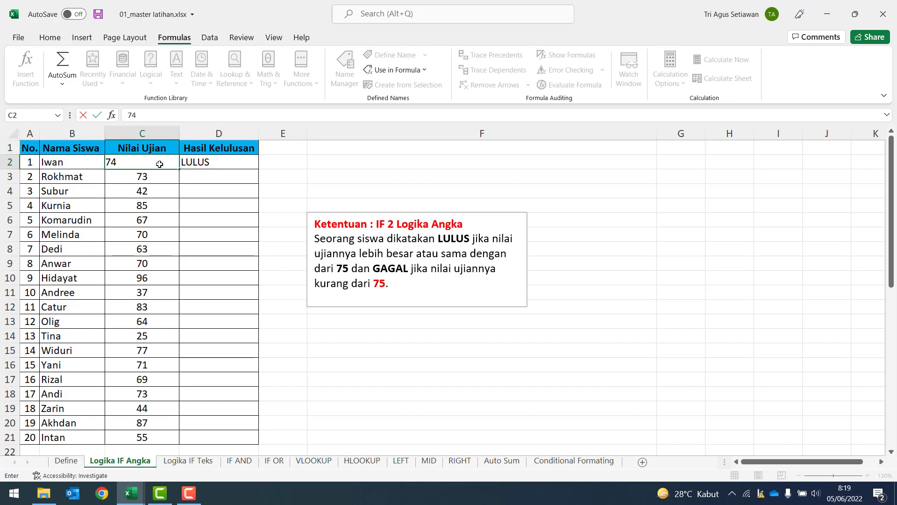
{"action": "key", "text": "Return"}
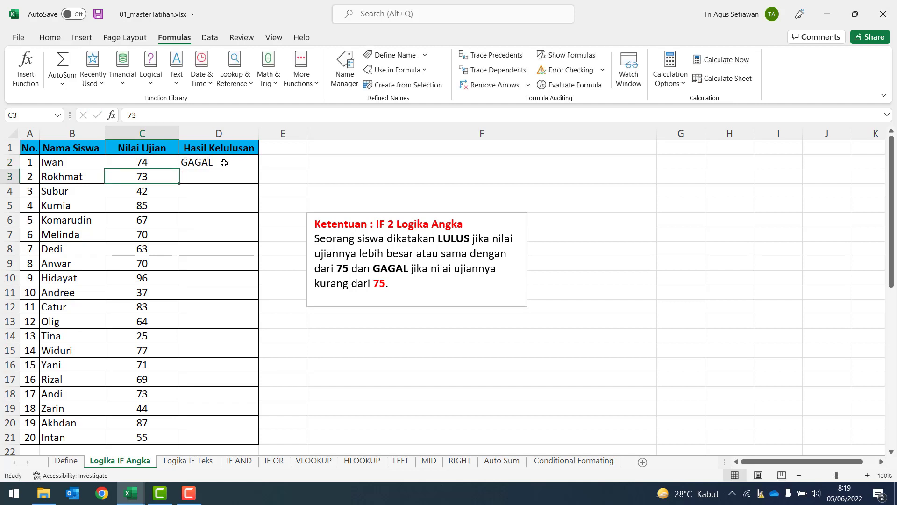
{"action": "left_click", "coordinate": [167, 162]}
{"action": "type", "text": "75"}
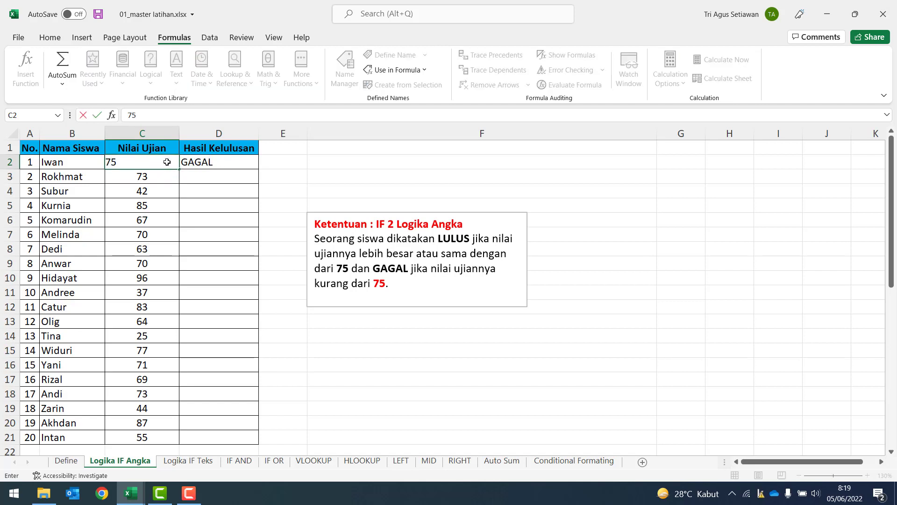
{"action": "key", "text": "Return"}
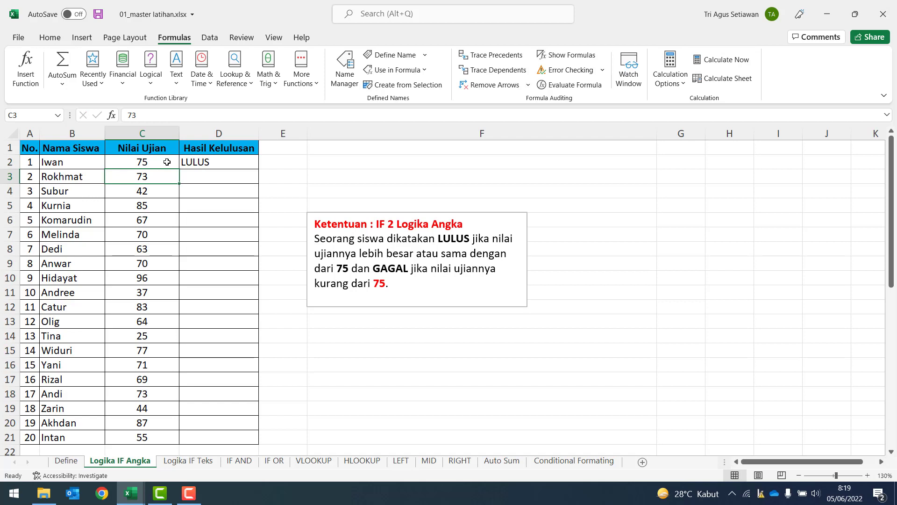
Fill the IF formula from D2 down through D21 and review the results for all students
{"action": "left_click", "coordinate": [199, 167]}
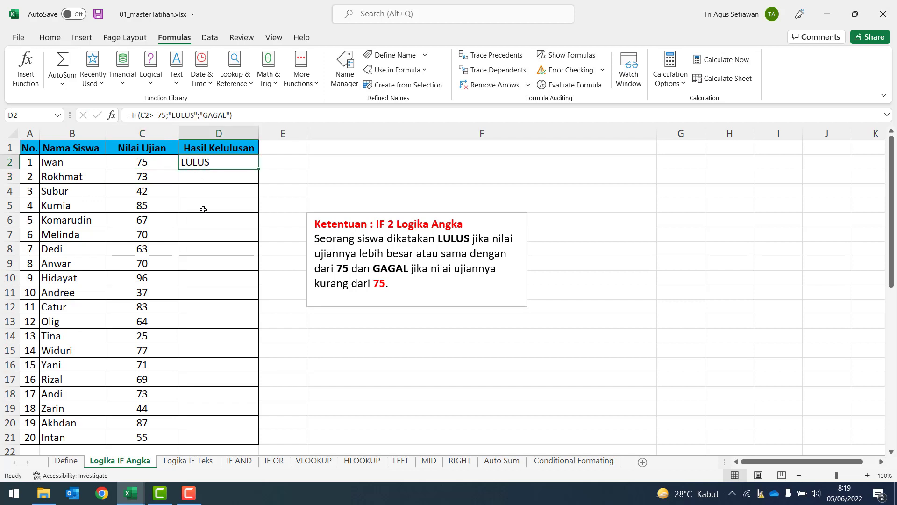
{"action": "double_click", "coordinate": [261, 171]}
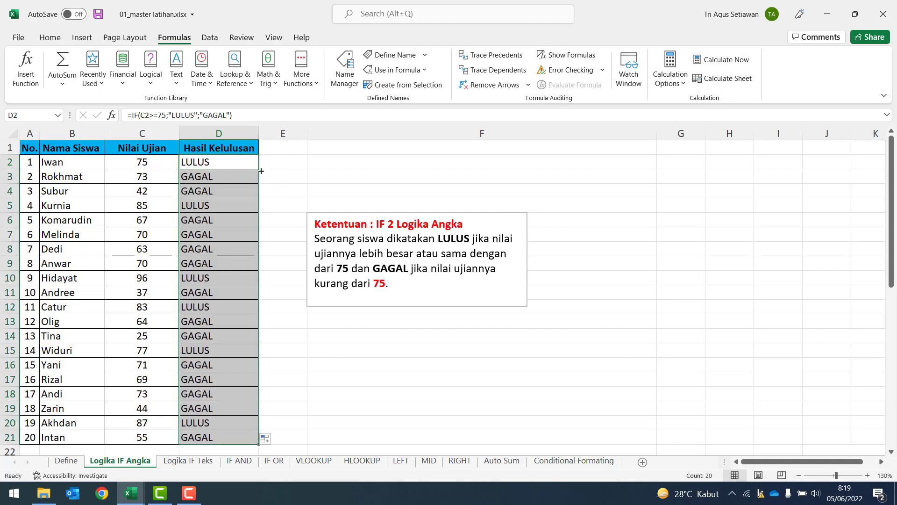
{"action": "scroll", "coordinate": [226, 236], "scroll_direction": "down", "scroll_amount": 2}
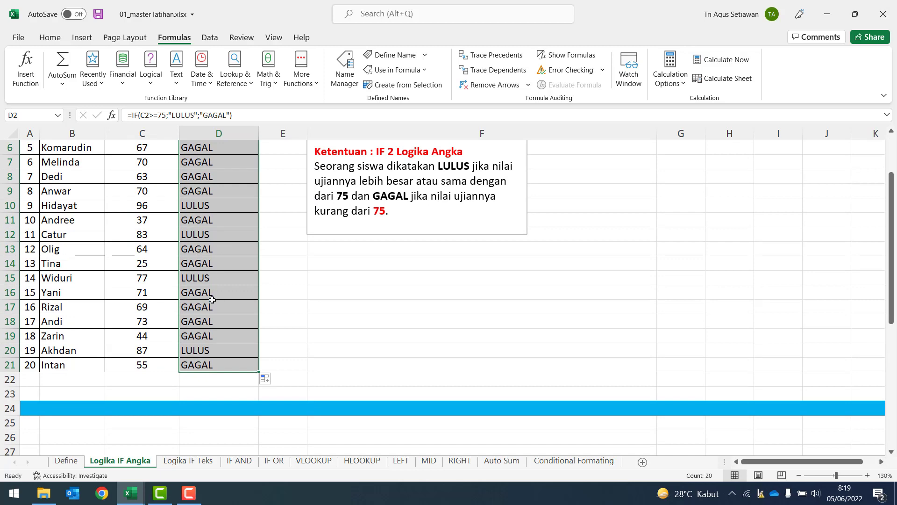
{"action": "scroll", "coordinate": [214, 280], "scroll_direction": "up", "scroll_amount": 1}
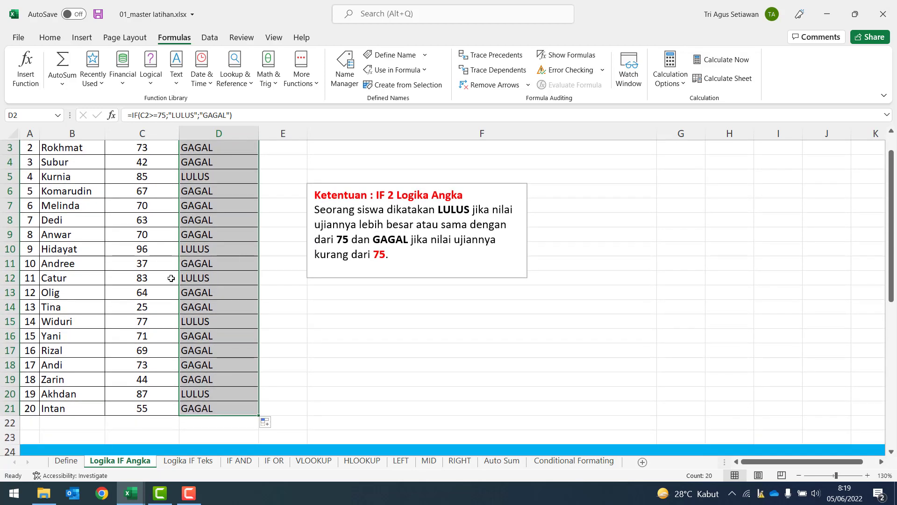
{"action": "scroll", "coordinate": [220, 304], "scroll_direction": "up", "scroll_amount": 1}
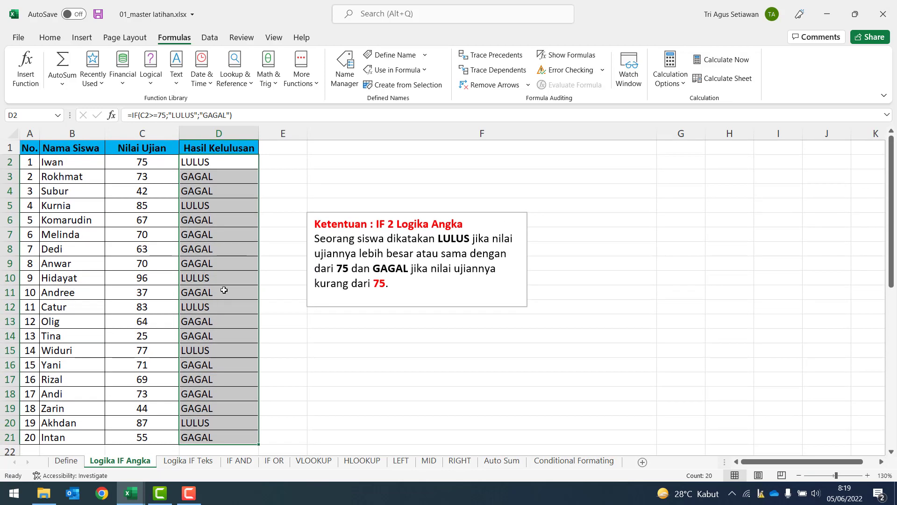
{"action": "left_click", "coordinate": [222, 290]}
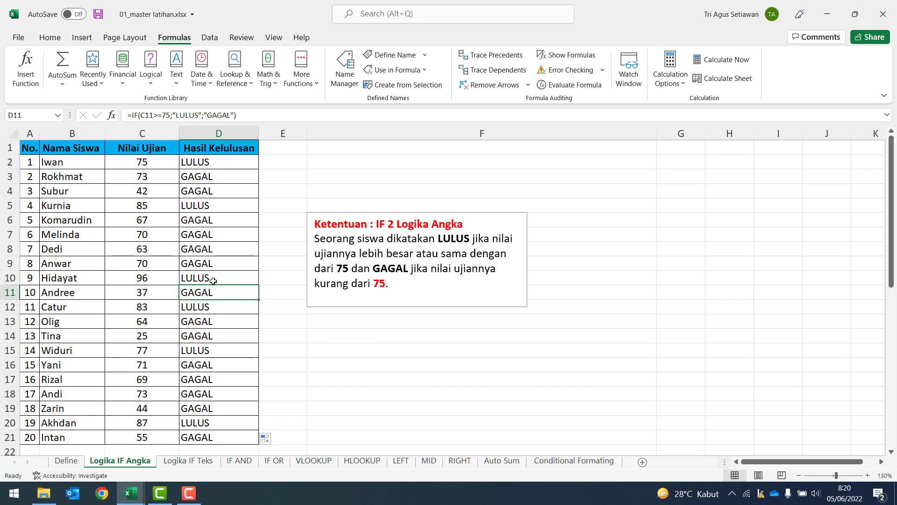
{"action": "left_click", "coordinate": [247, 161]}
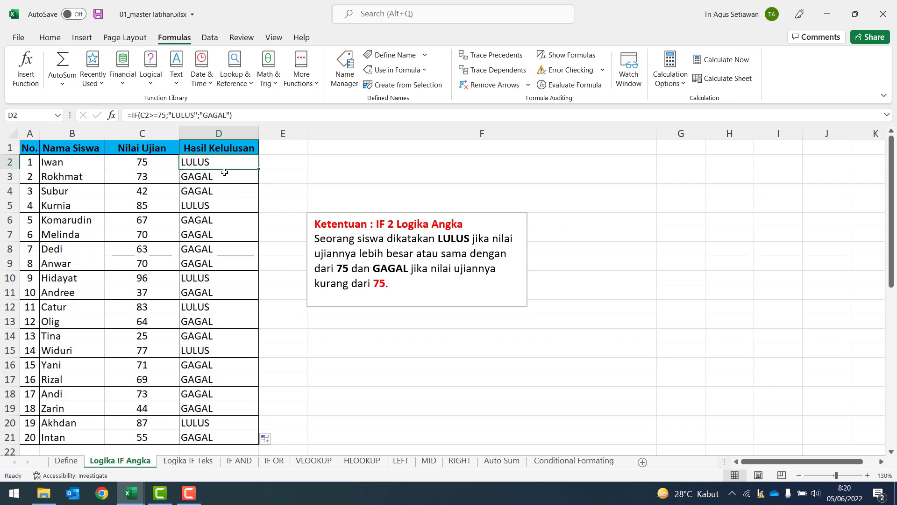
{"action": "left_click_drag", "start_coordinate": [226, 175], "coordinate": [221, 439]}
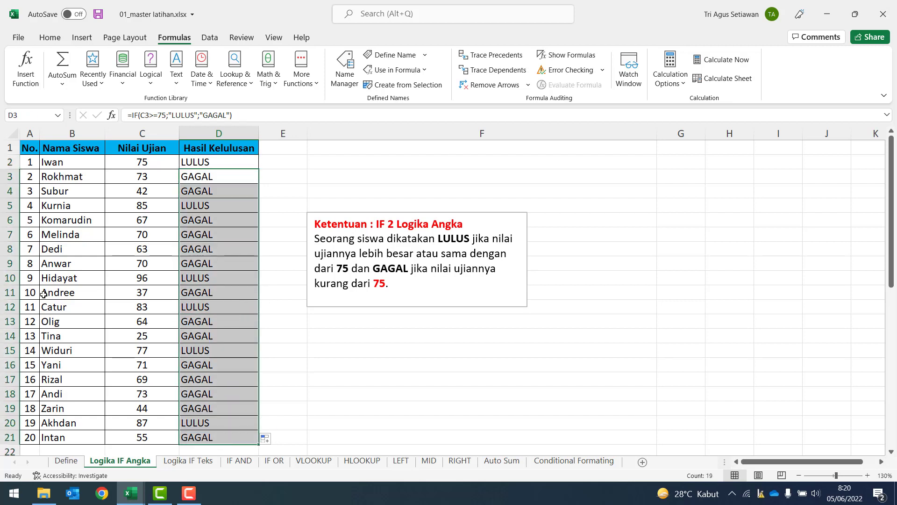
{"action": "left_click", "coordinate": [238, 329]}
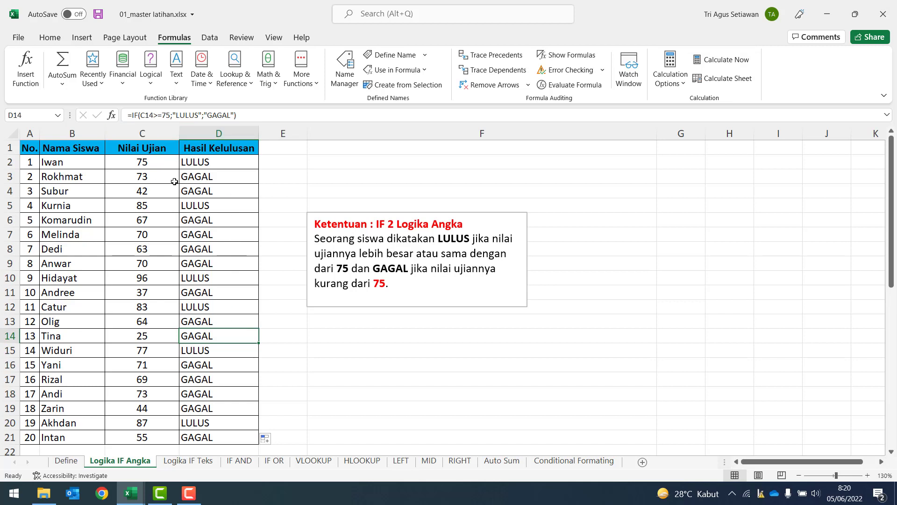
Correct the misspelled word "kurag" to "kurang" in the IF 3 Logika Angka note beside the savings table
{"action": "scroll", "coordinate": [195, 330], "scroll_direction": "down", "scroll_amount": 6}
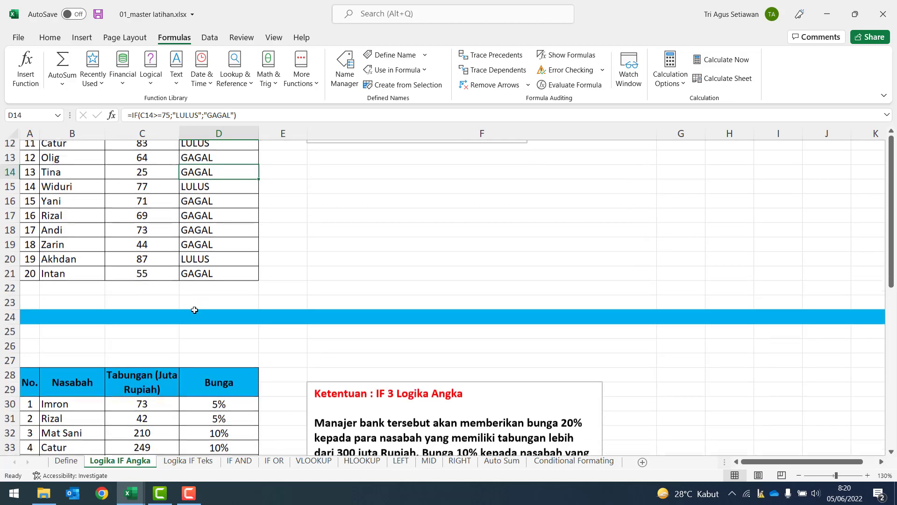
{"action": "left_click", "coordinate": [222, 307]}
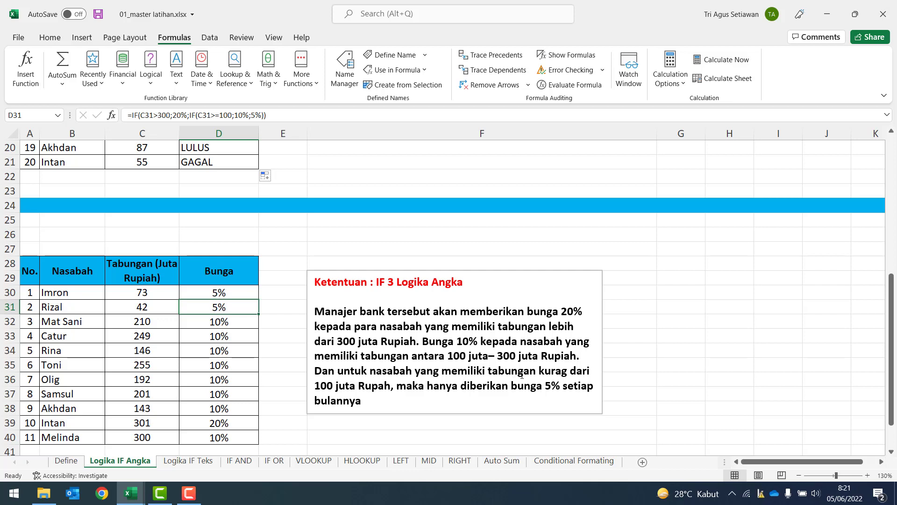
{"action": "left_click", "coordinate": [565, 370]}
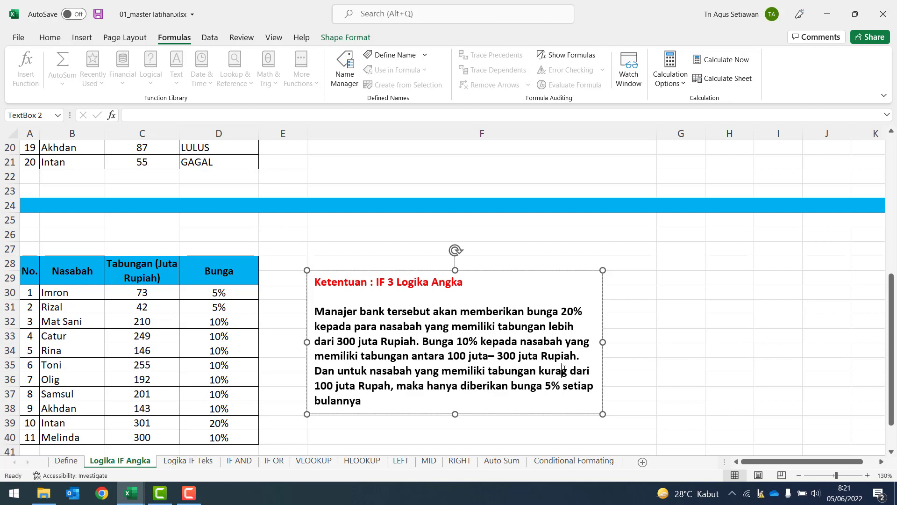
{"action": "type", "text": "n"}
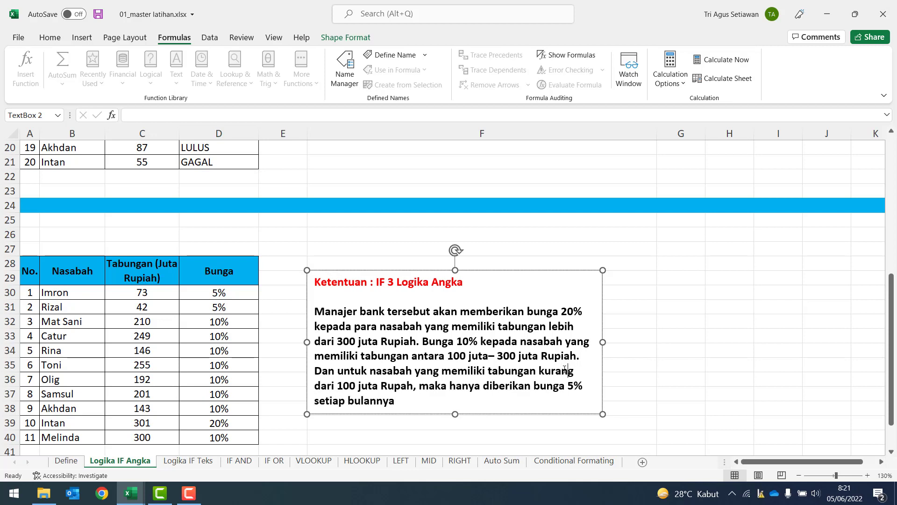
{"action": "left_click", "coordinate": [527, 341]}
{"action": "left_click", "coordinate": [247, 303]}
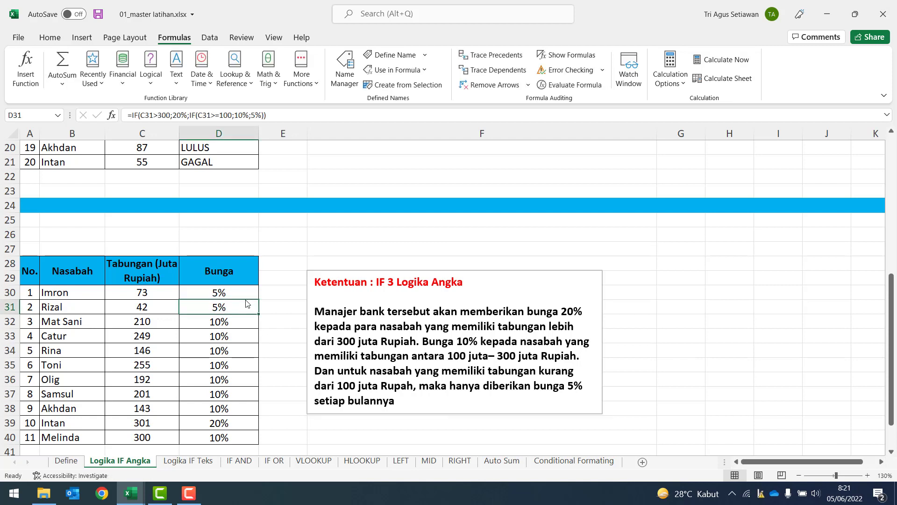
Clear the Bunga results in D30:D40 and start an IF formula in D30 that tests whether C30 is greater than 300
{"action": "left_click_drag", "start_coordinate": [236, 290], "coordinate": [244, 439]}
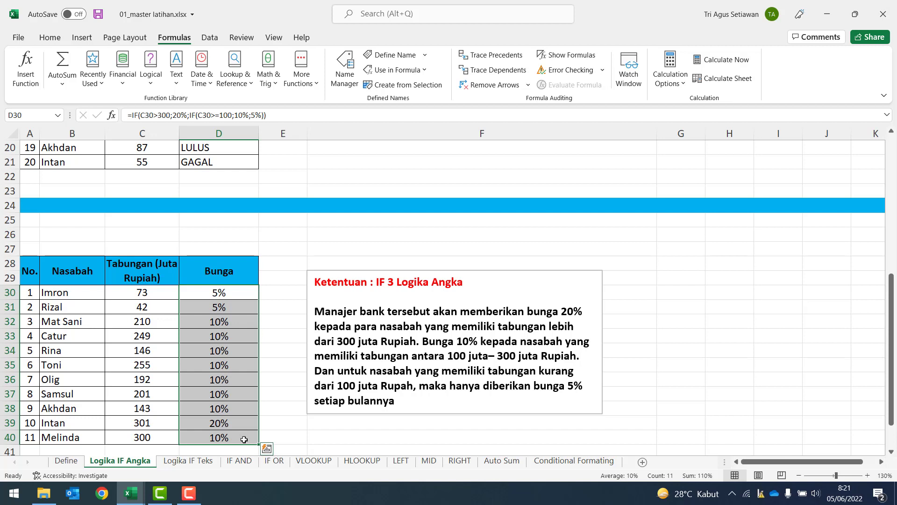
{"action": "key", "text": "Delete"}
{"action": "left_click", "coordinate": [224, 294]}
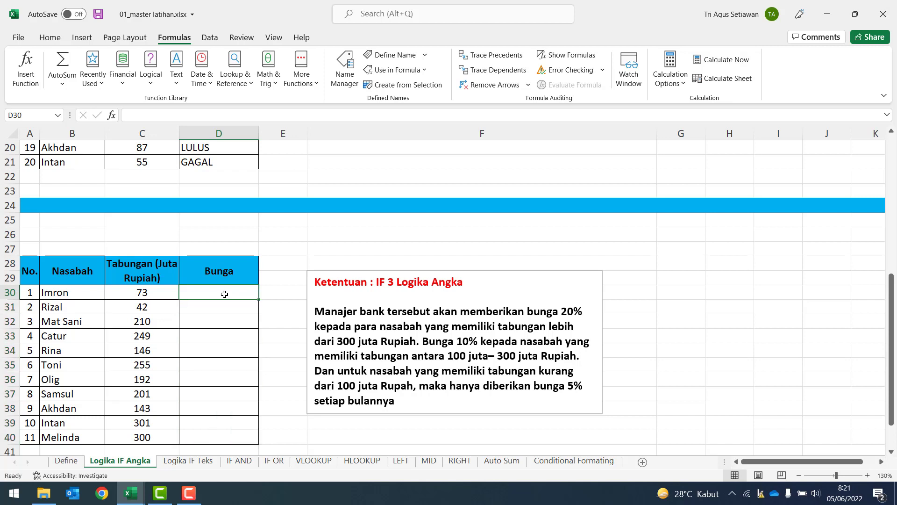
{"action": "type", "text": "=if"}
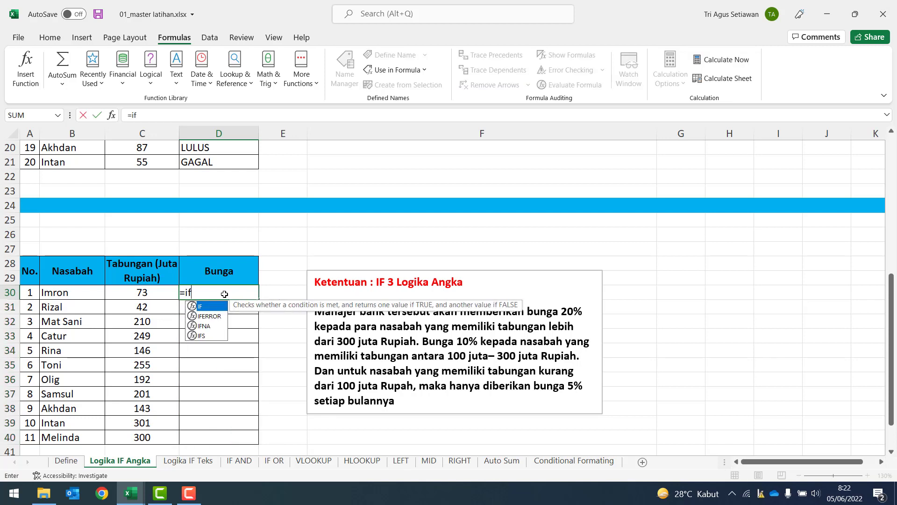
{"action": "key", "text": "Tab"}
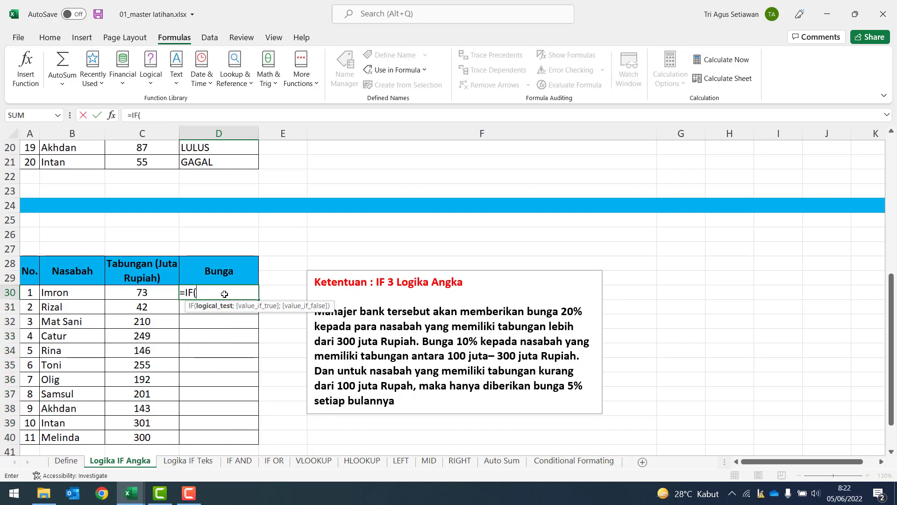
{"action": "left_click", "coordinate": [160, 294]}
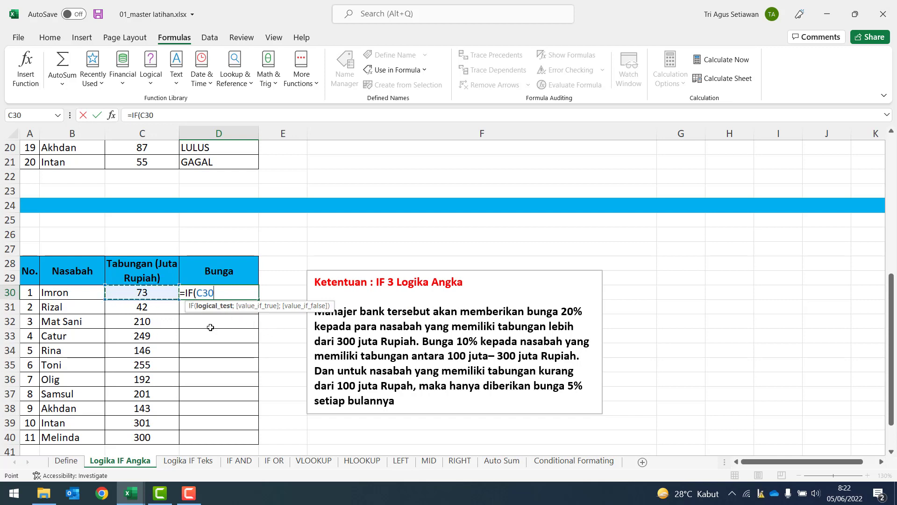
{"action": "type", "text": ">300"}
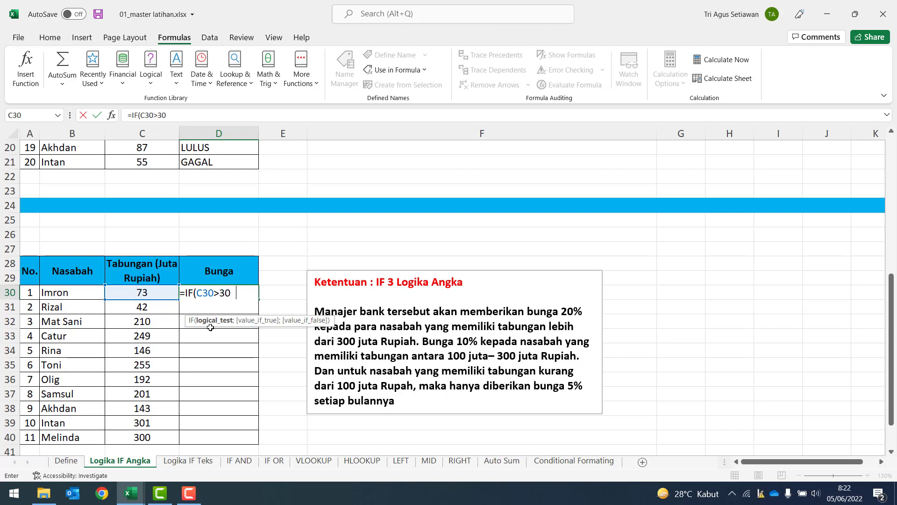
{"action": "type", "text": ";"}
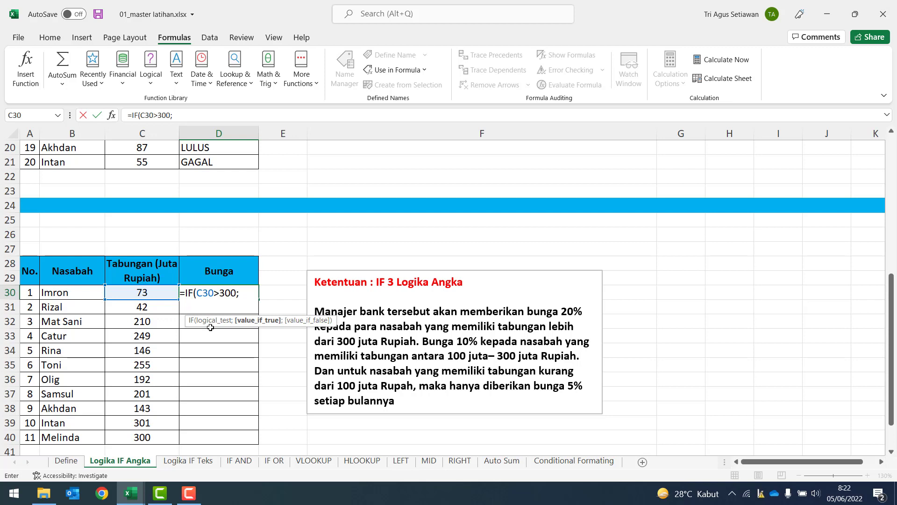
Give the D30 formula 20% as its true value and open a nested IF as its false value
{"action": "type", "text": "10%;"}
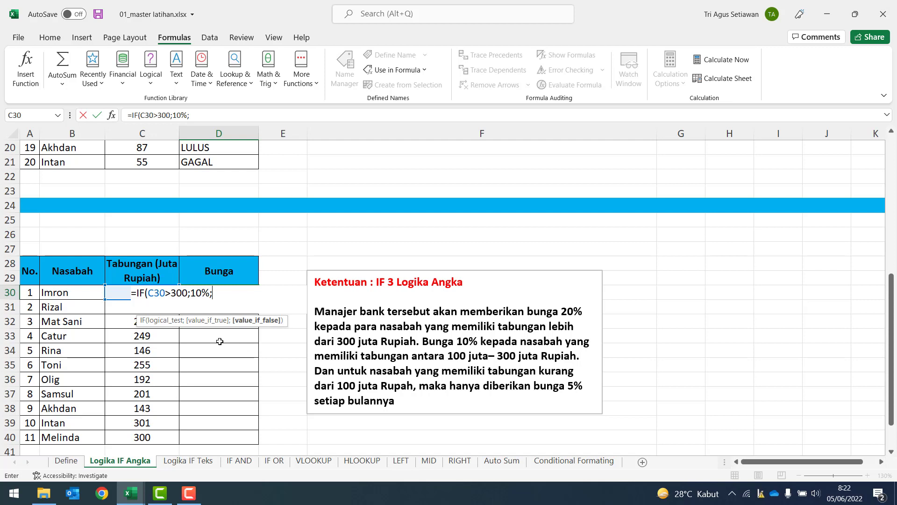
{"action": "type", "text": "if"}
{"action": "key", "text": "Tab"}
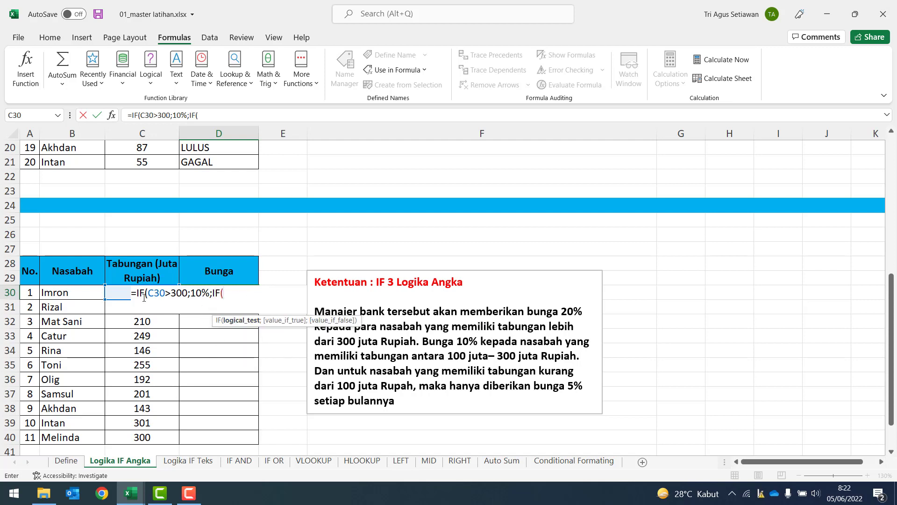
{"action": "left_click", "coordinate": [196, 293]}
{"action": "key", "text": "BackSpace"}
{"action": "type", "text": "2"}
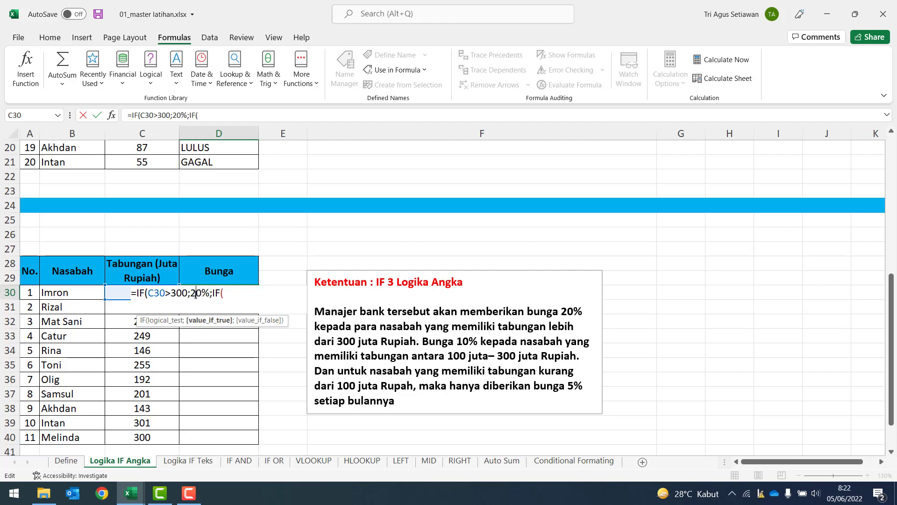
{"action": "key", "text": "Right"}
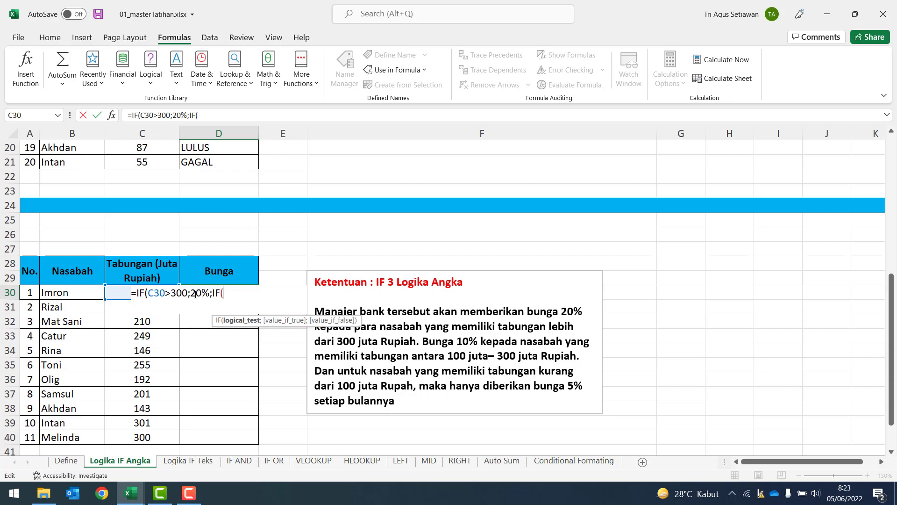
Complete the nested IF in D30 with the test C30>100, returning 10% or otherwise 5%, and accept the suggested parenthesis correction
{"action": "left_click", "coordinate": [115, 293]}
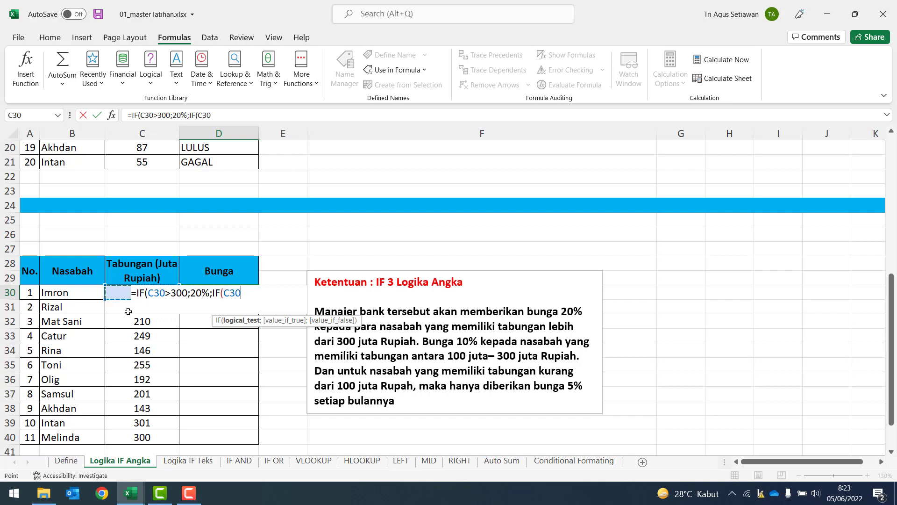
{"action": "type", "text": ">100"}
{"action": "type", "text": ";"}
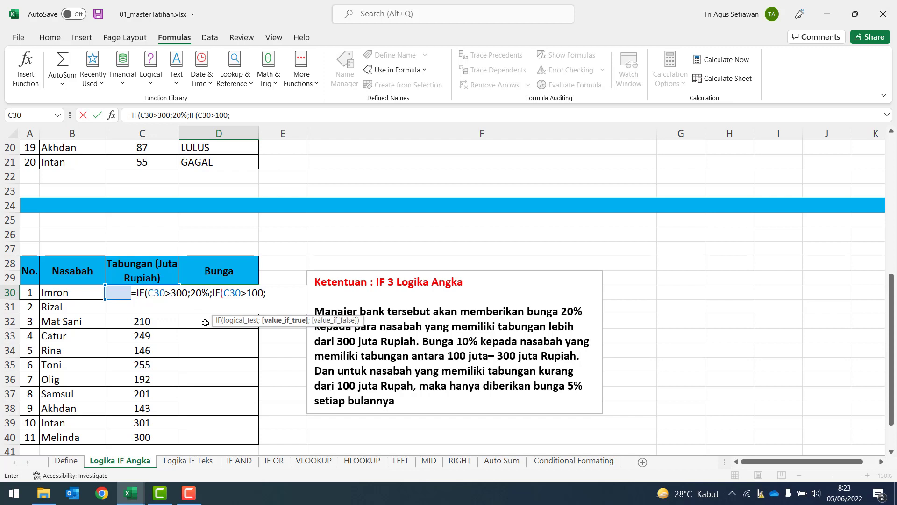
{"action": "type", "text": "10%"}
{"action": "type", "text": ";"}
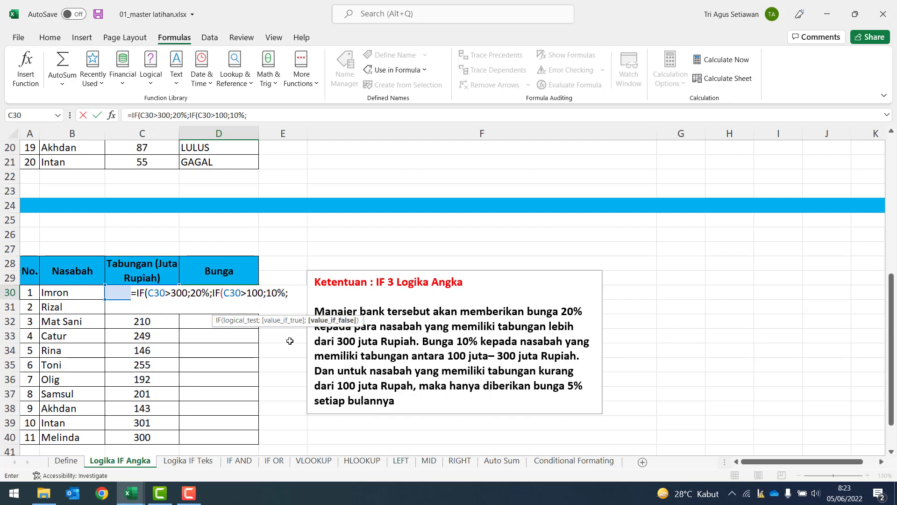
{"action": "type", "text": "5%)"}
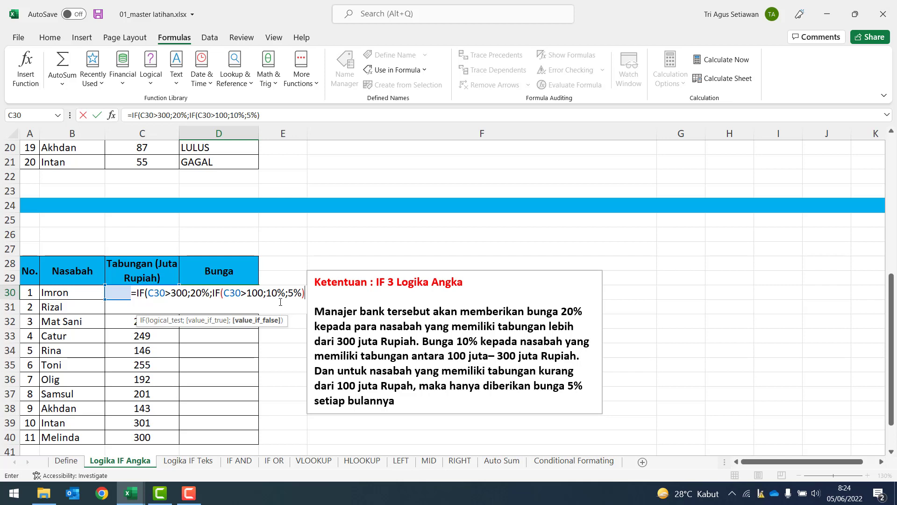
{"action": "key", "text": "Return"}
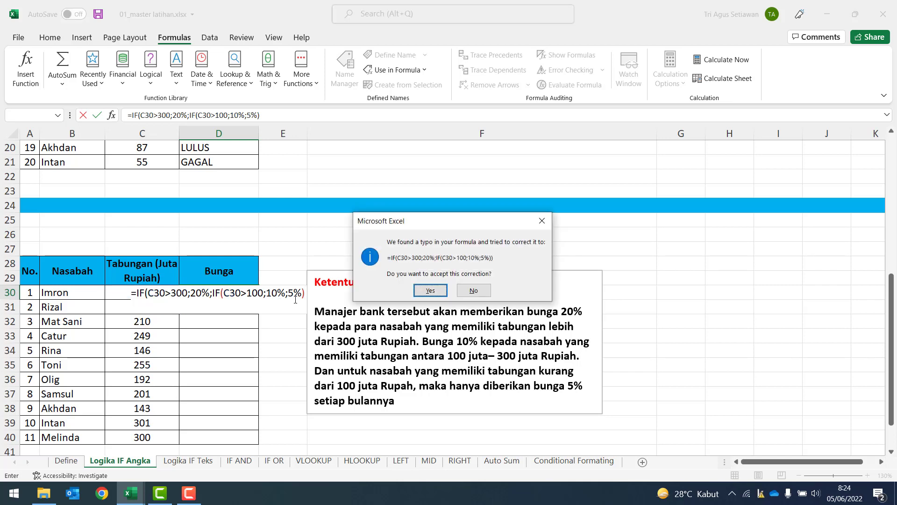
{"action": "left_click", "coordinate": [430, 291]}
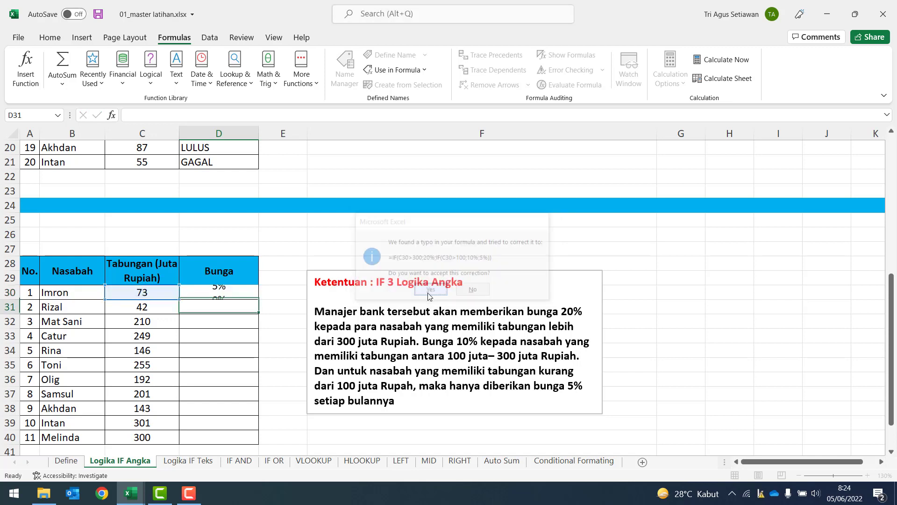
Remove the final closing parenthesis from the D30 formula, enter it again, and accept the suggested correction
{"action": "left_click", "coordinate": [235, 294]}
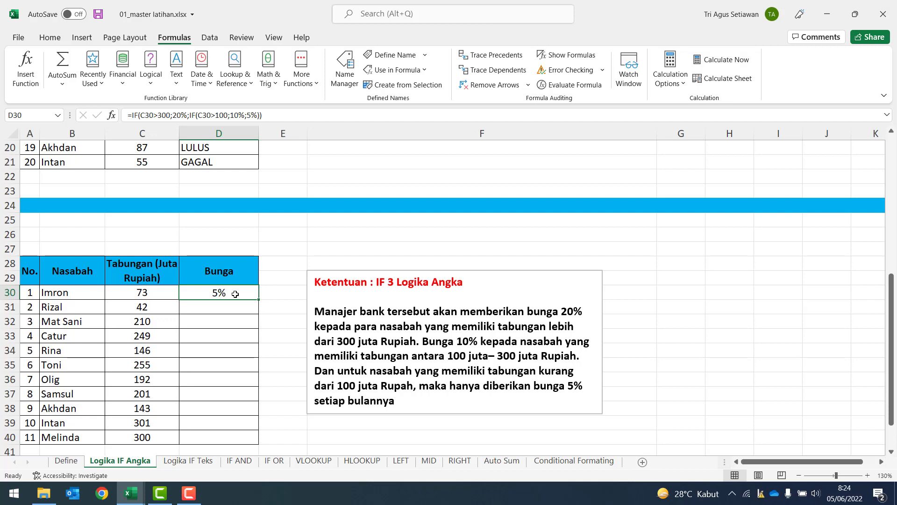
{"action": "double_click", "coordinate": [235, 294]}
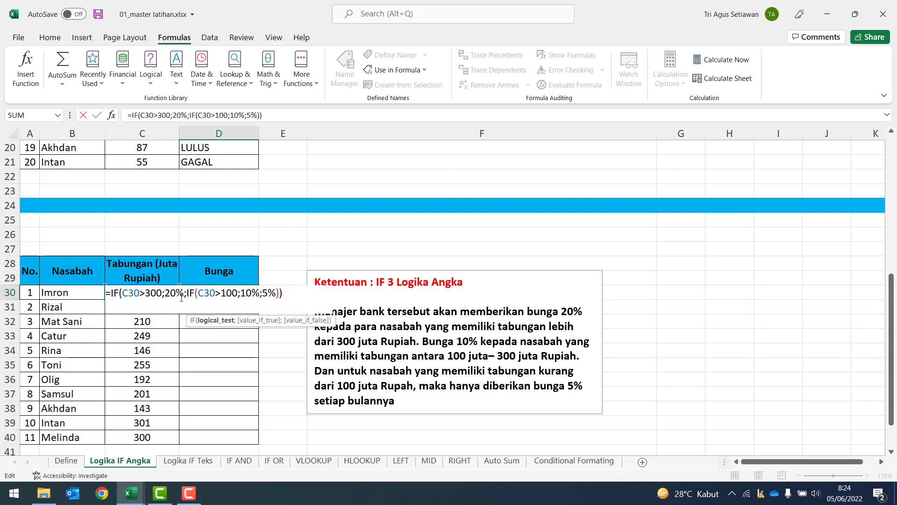
{"action": "left_click", "coordinate": [122, 292]}
{"action": "left_click", "coordinate": [282, 293]}
{"action": "key", "text": "BackSpace"}
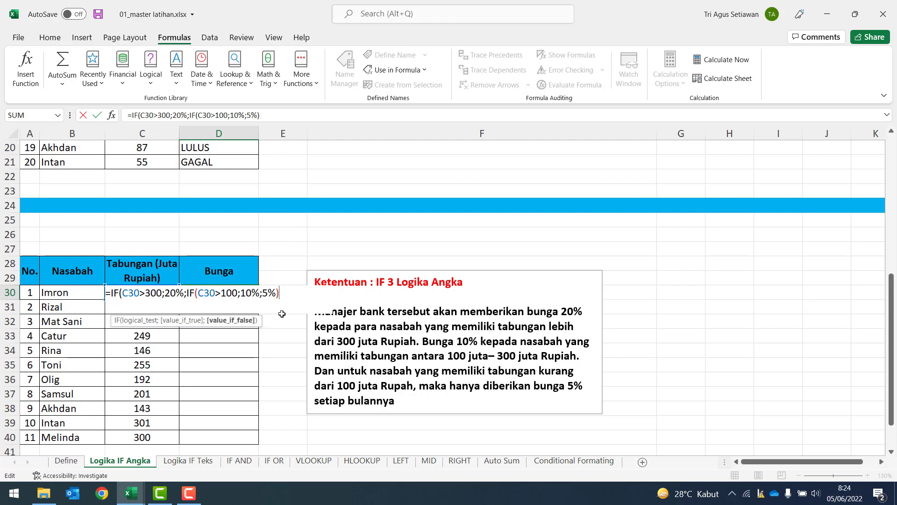
{"action": "key", "text": "Return"}
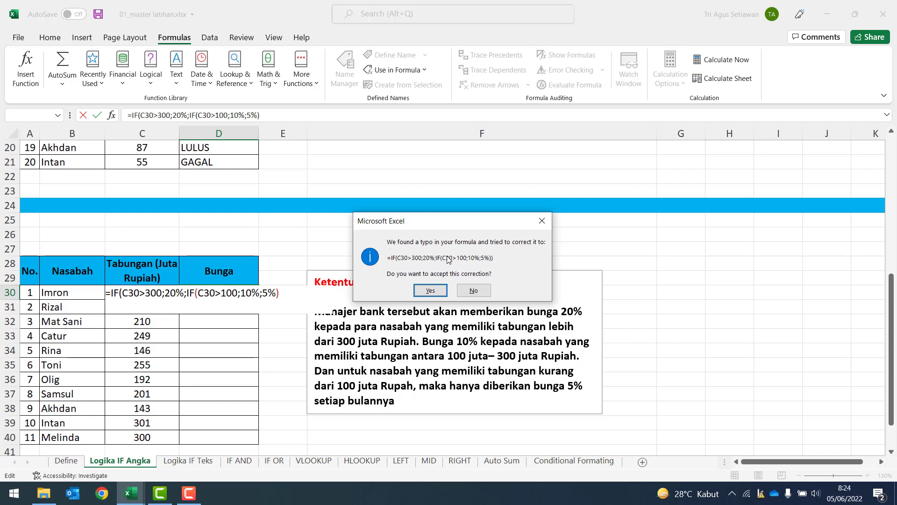
{"action": "left_click", "coordinate": [429, 290]}
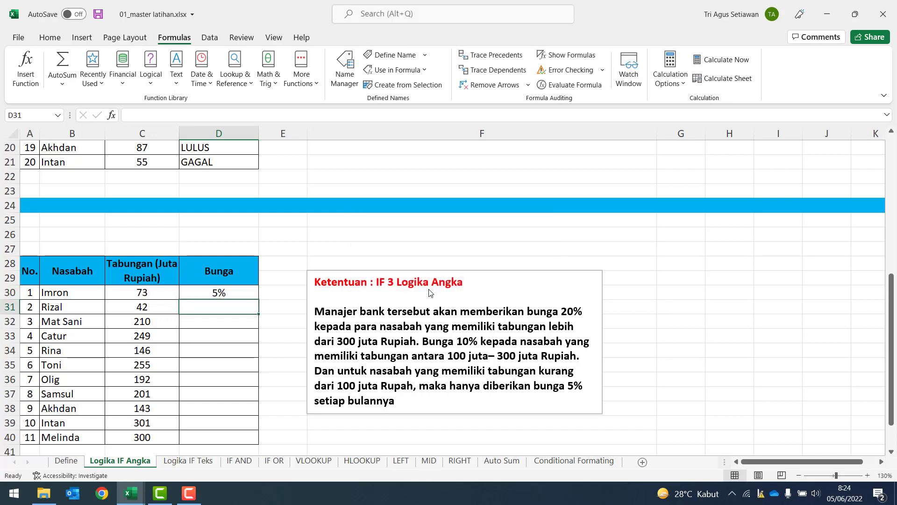
Fill the nested IF formula from D30 down through D40 and check the Bunga results against the savings amounts
{"action": "left_click", "coordinate": [243, 295]}
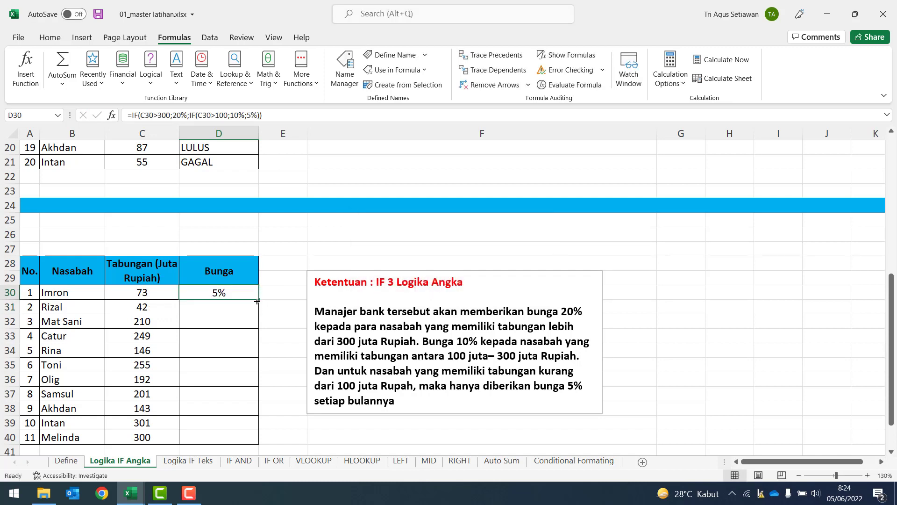
{"action": "left_click_drag", "start_coordinate": [257, 302], "coordinate": [256, 302]}
{"action": "double_click", "coordinate": [257, 302]}
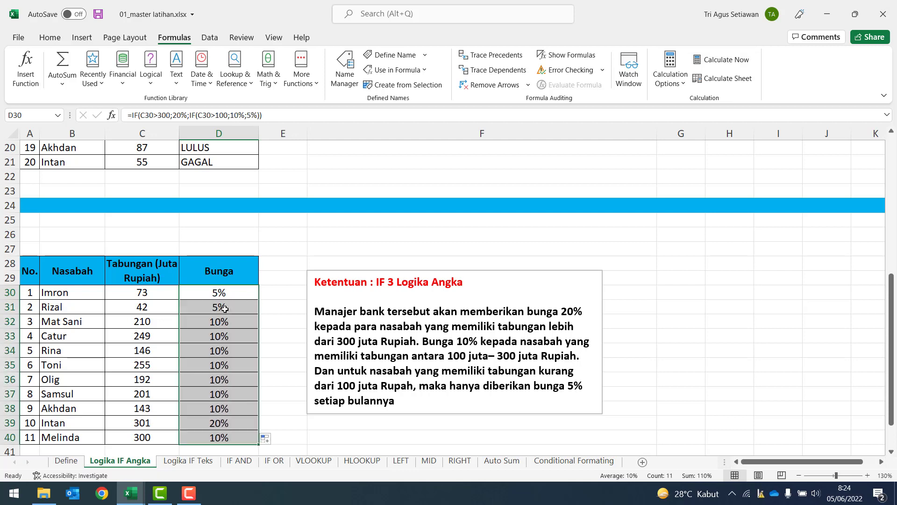
{"action": "left_click", "coordinate": [215, 381]}
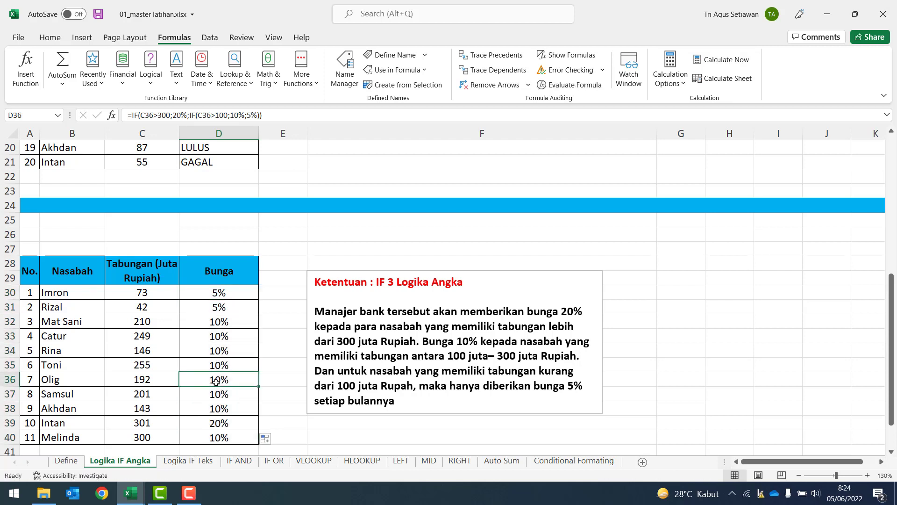
{"action": "left_click", "coordinate": [140, 311]}
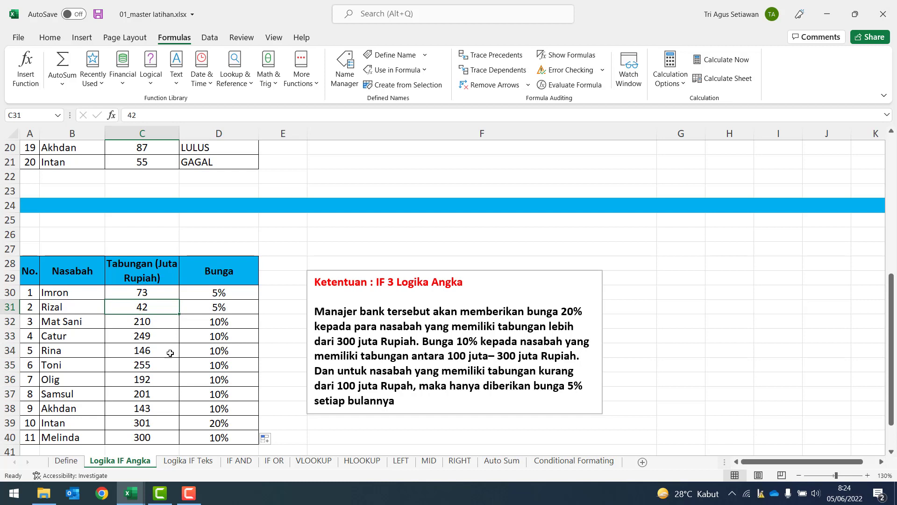
Set the savings in C31 to 310 to test the nested IF formula and check the interest in D31
{"action": "type", "text": "3"}
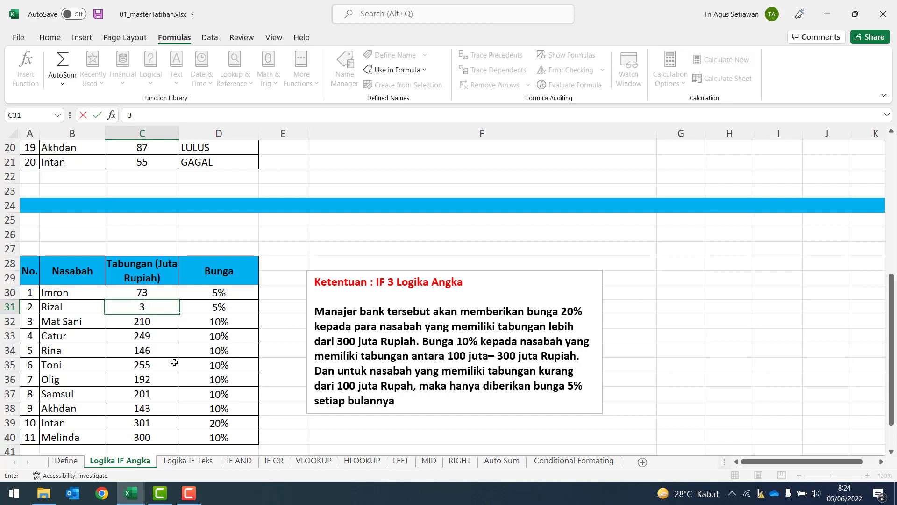
{"action": "type", "text": "10"}
{"action": "key", "text": "Return"}
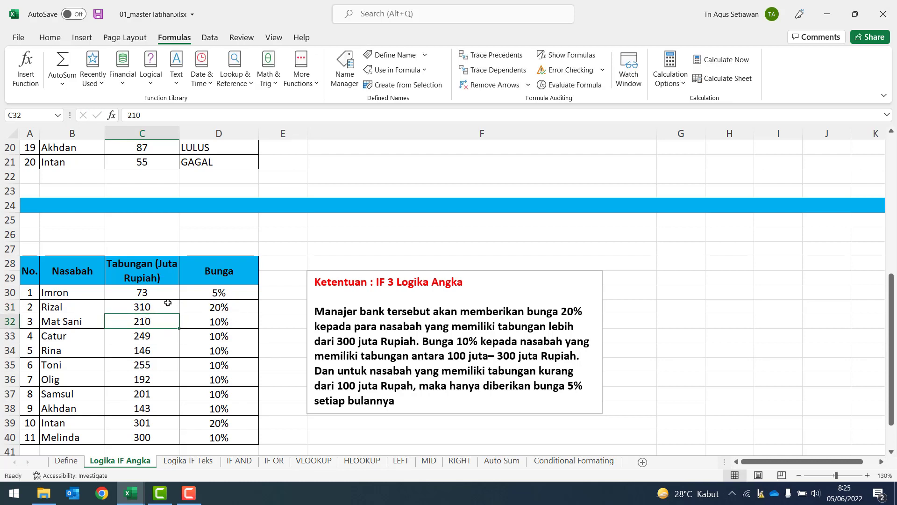
{"action": "key", "text": "Up"}
{"action": "key", "text": "Right"}
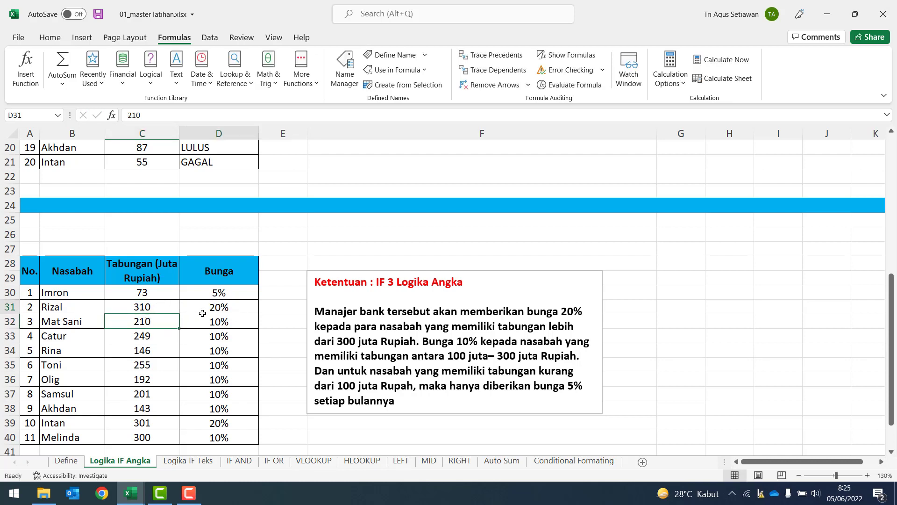
Change the savings in C31 to 150 and check the recalculated interest in D31
{"action": "left_click", "coordinate": [154, 311]}
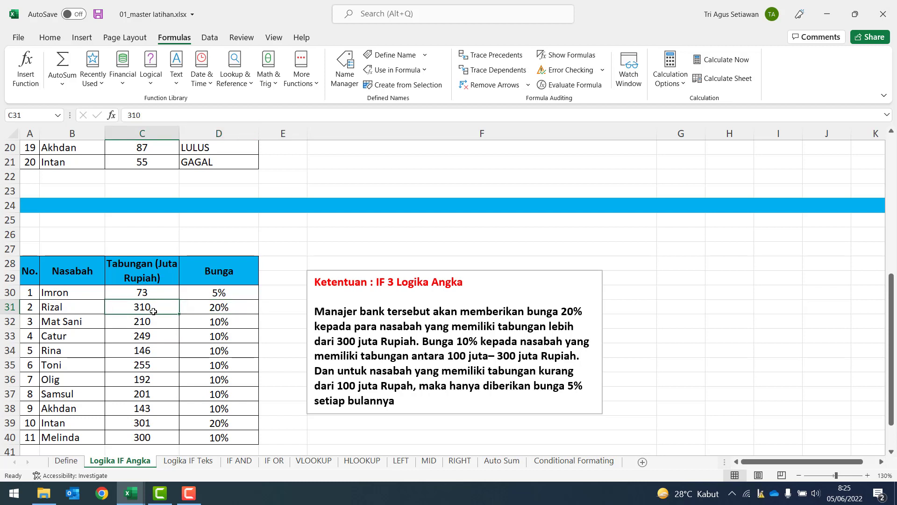
{"action": "type", "text": "150"}
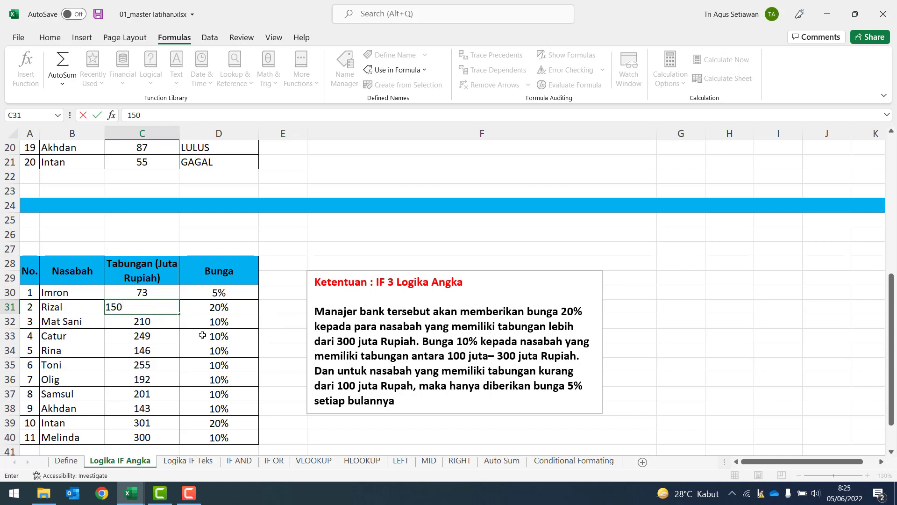
{"action": "key", "text": "Return"}
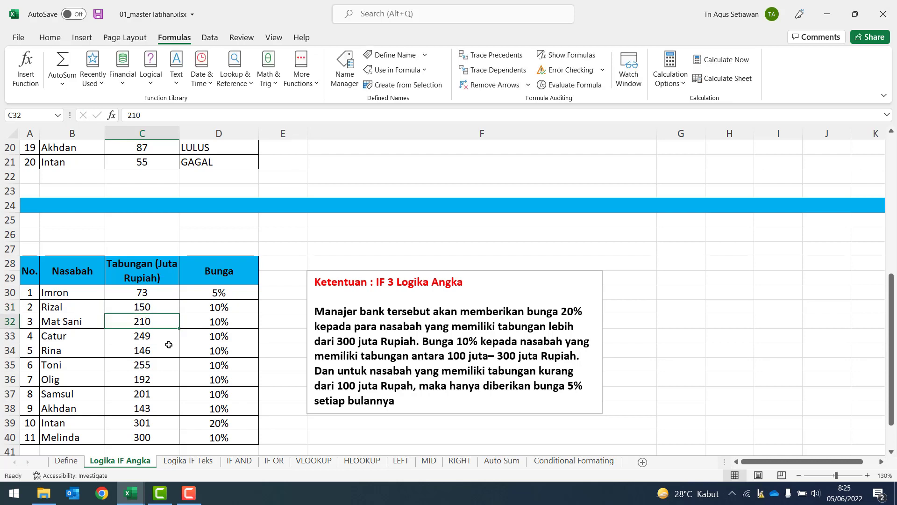
{"action": "left_click", "coordinate": [227, 308]}
{"action": "left_click", "coordinate": [165, 305]}
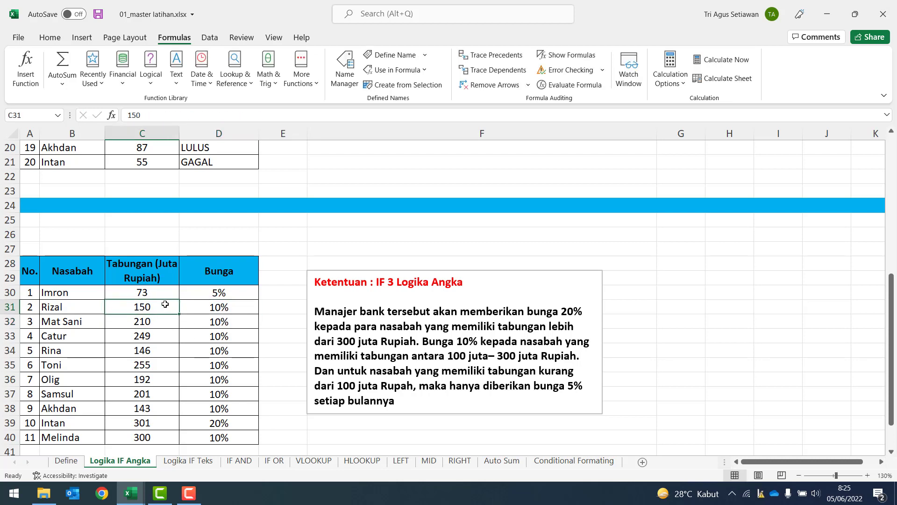
Examine the nested IF formulas in D34 and D30, and review the student exam results against their LULUS/GAGAL rule
{"action": "left_click", "coordinate": [238, 347]}
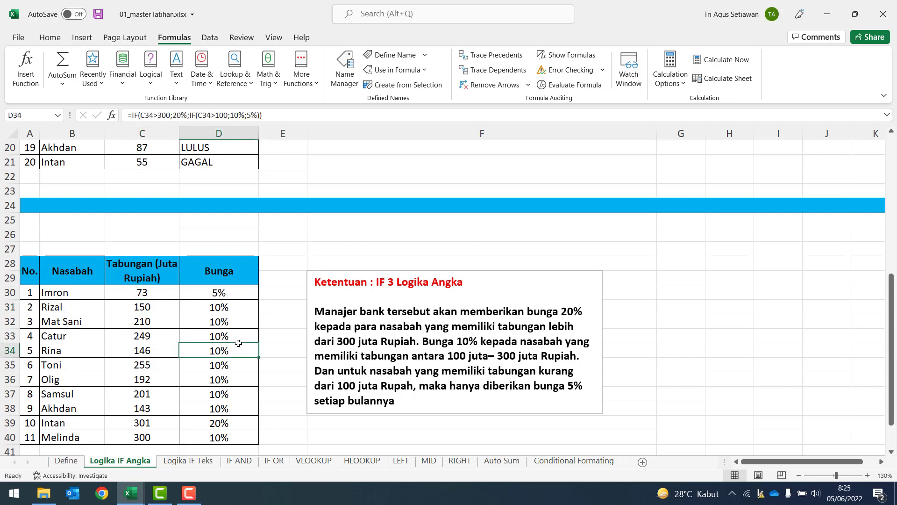
{"action": "scroll", "coordinate": [238, 345], "scroll_direction": "down", "scroll_amount": 1}
{"action": "left_click", "coordinate": [225, 278]}
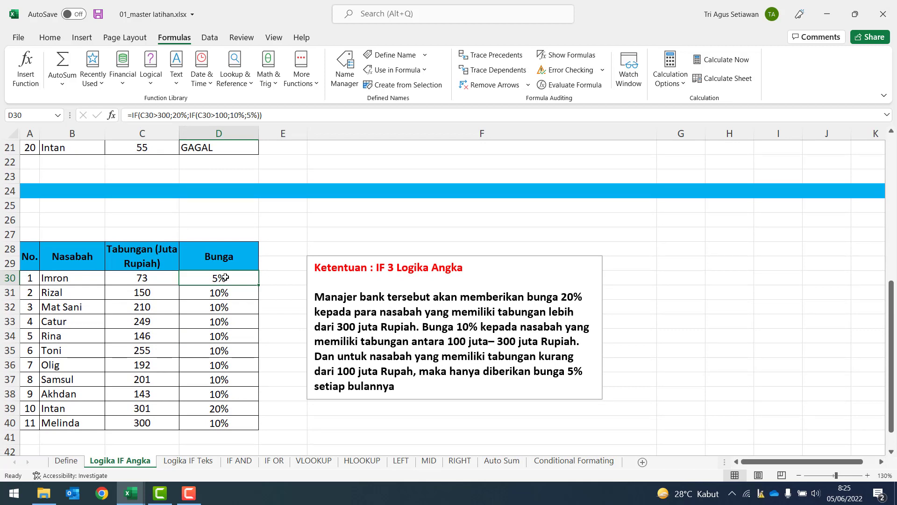
{"action": "left_click", "coordinate": [128, 283]}
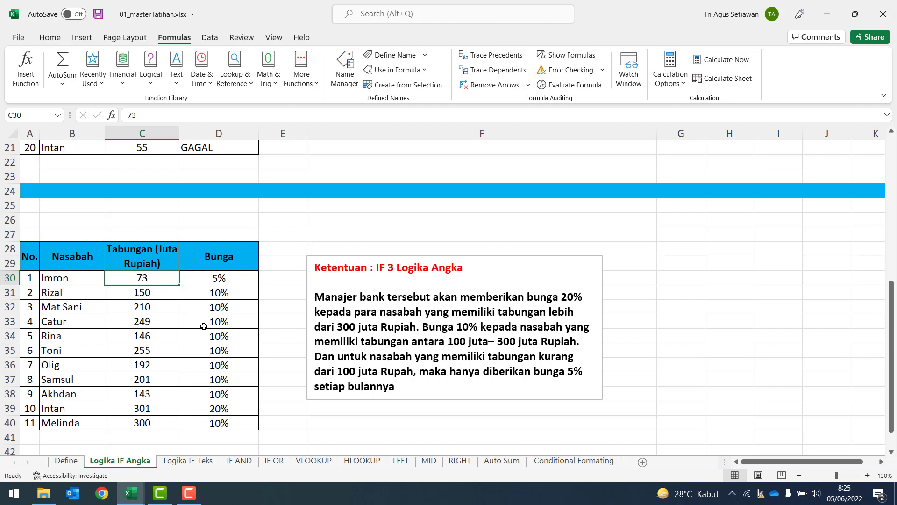
{"action": "scroll", "coordinate": [203, 327], "scroll_direction": "up", "scroll_amount": 6}
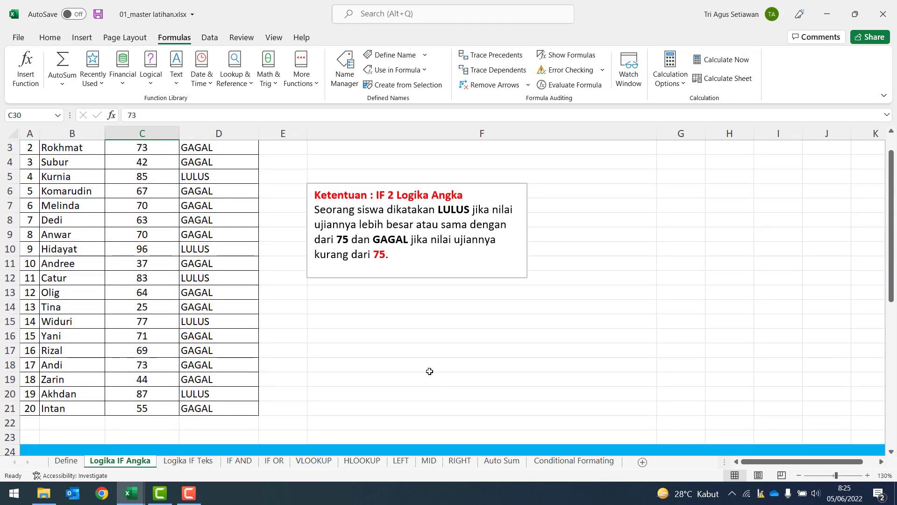
{"action": "scroll", "coordinate": [259, 320], "scroll_direction": "up", "scroll_amount": 1}
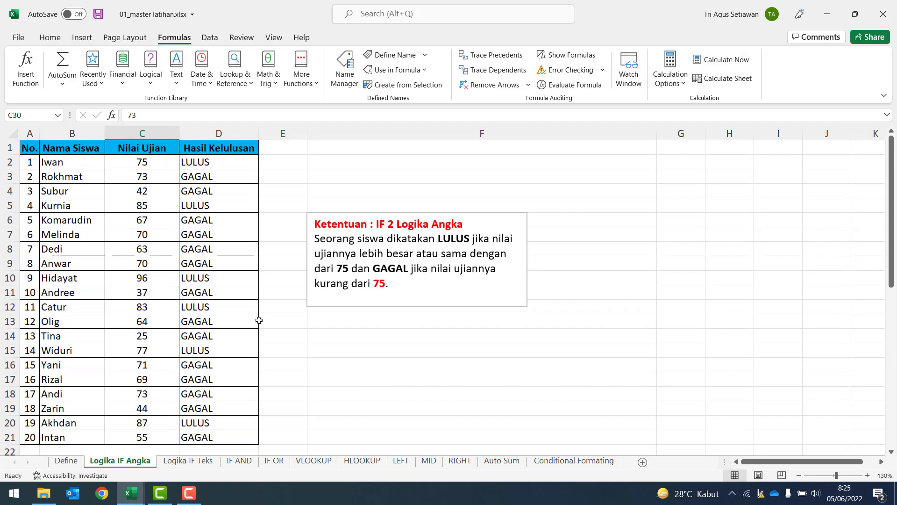
{"action": "scroll", "coordinate": [259, 320], "scroll_direction": "down", "scroll_amount": 3}
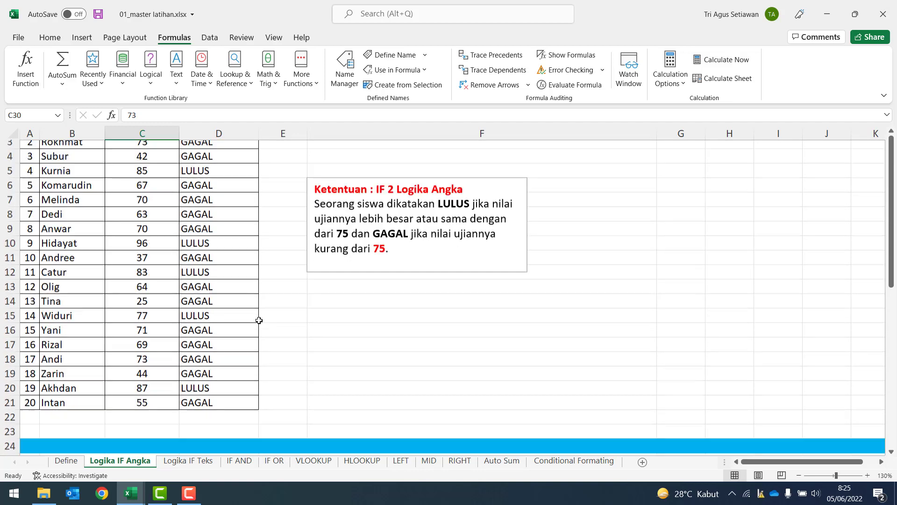